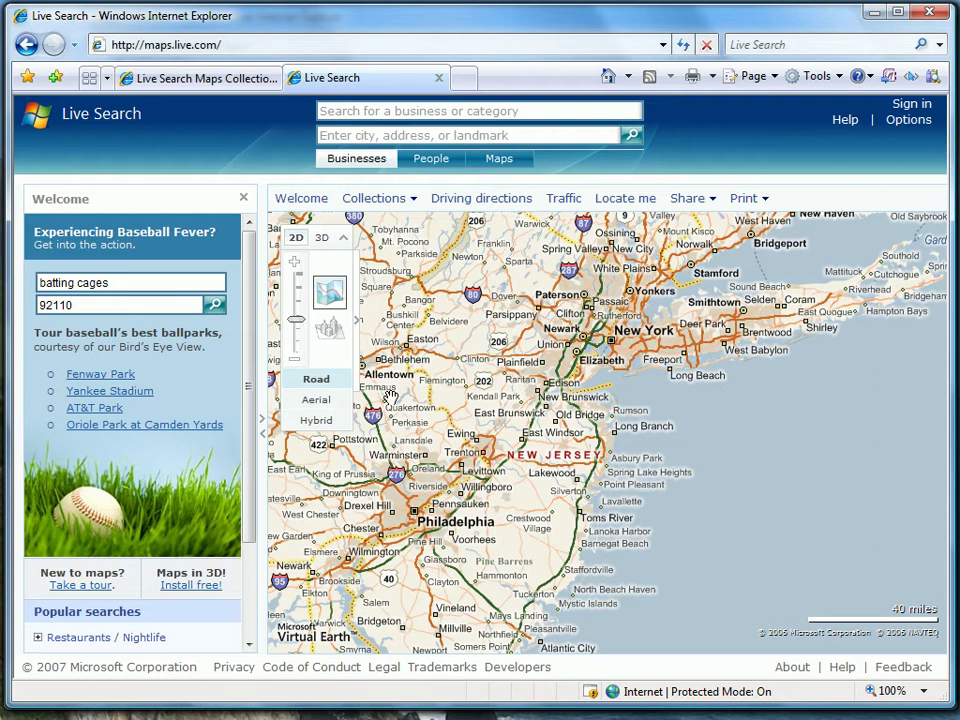
- Close the Welcome panel so the New York–New Jersey map fills the page width
left_click(244, 202)
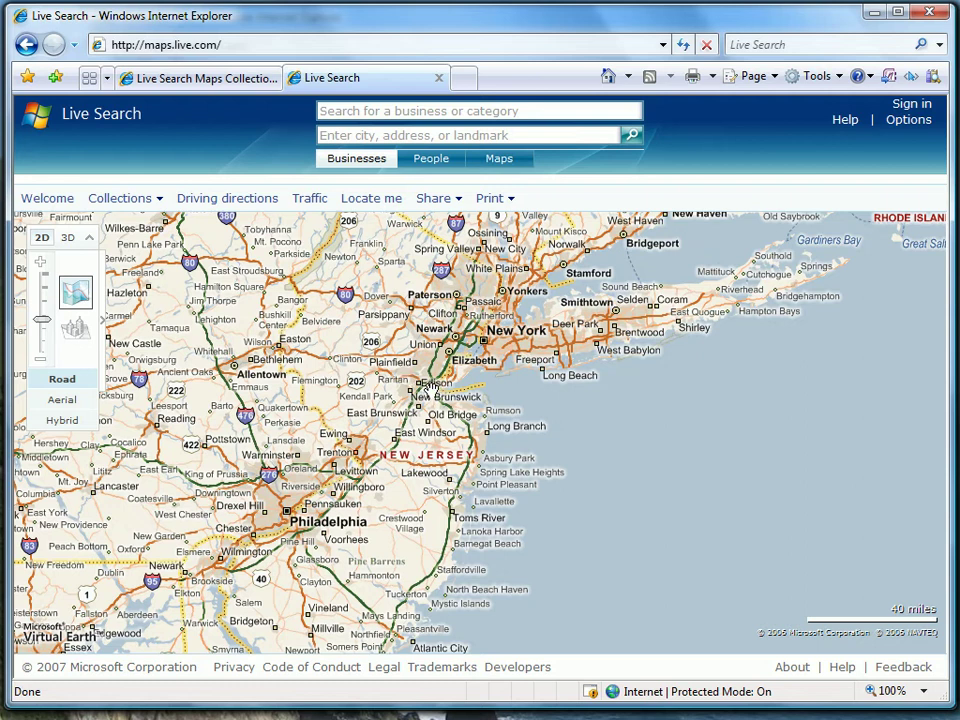
- Zoom the map in from New Brunswick–Long Branch down to the Hazlet–Middletown bayshore
left_click_drag(427, 393, 493, 428)
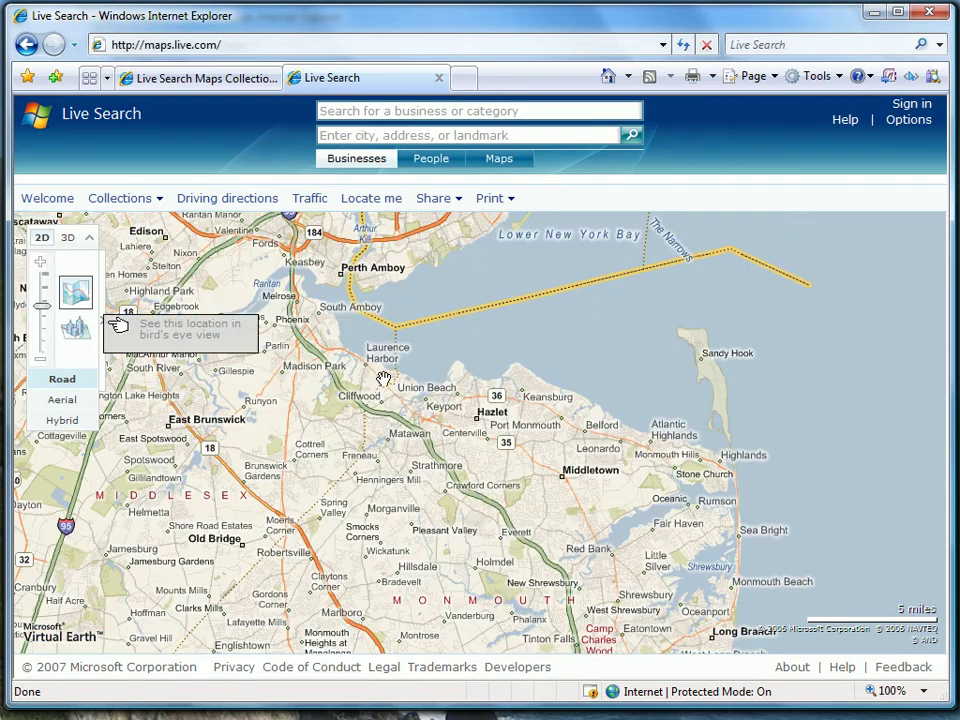
left_click_drag(389, 365, 722, 497)
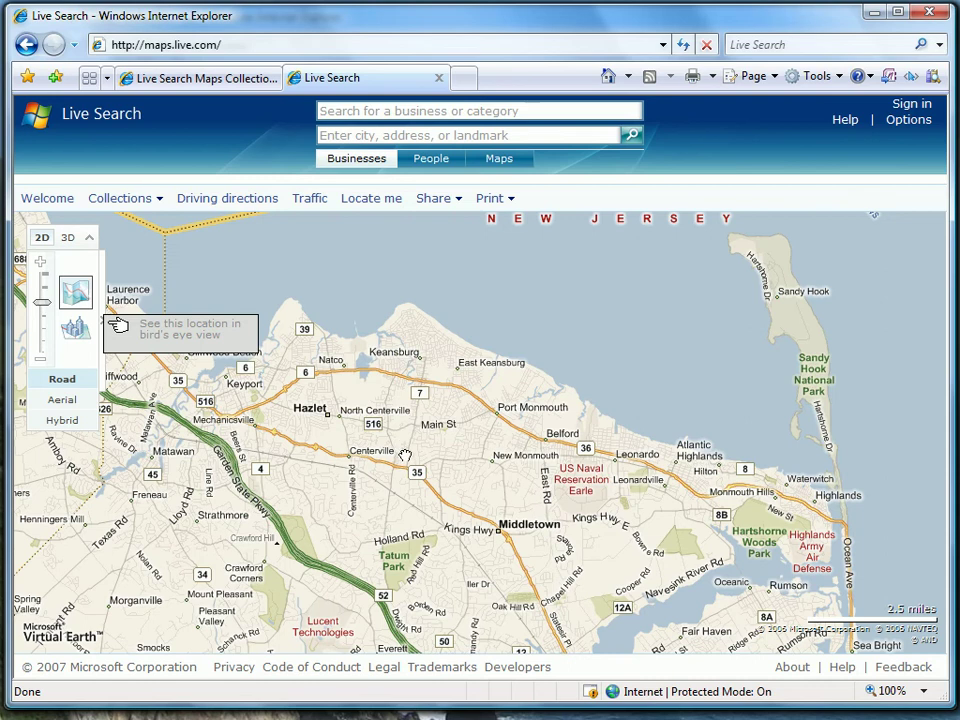
left_click_drag(403, 456, 260, 562)
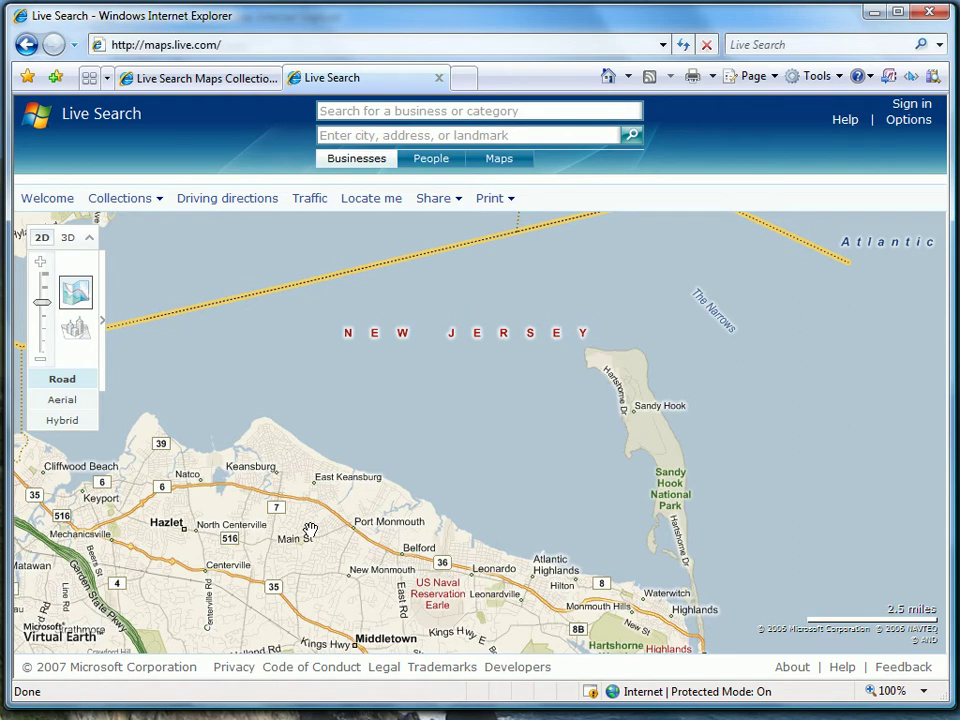
left_click(98, 204)
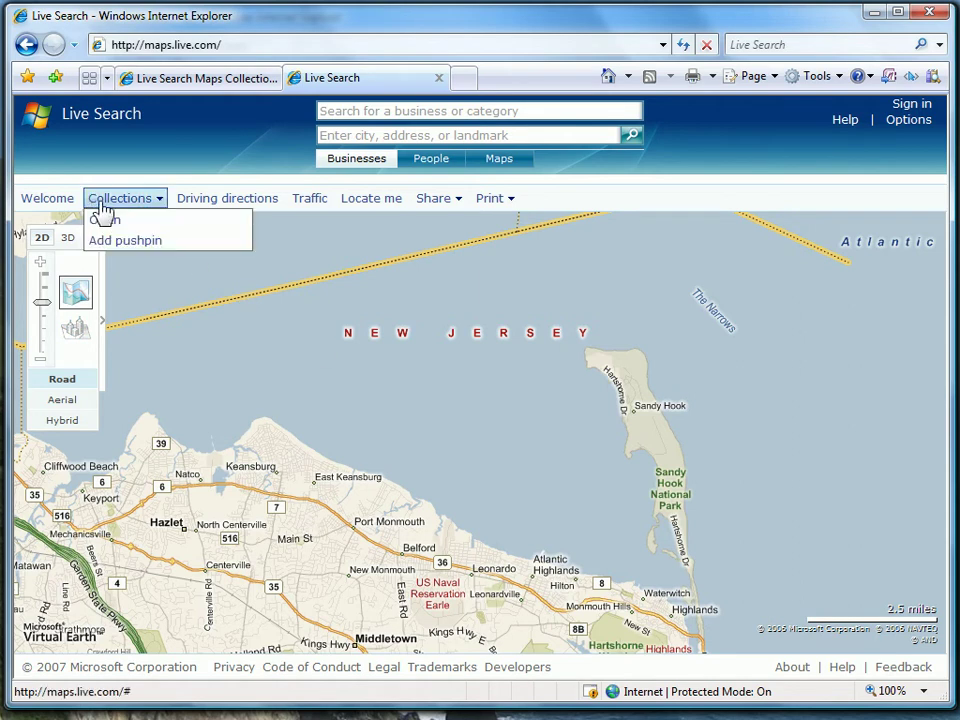
- Open an empty Scratch pad and start drawing a path on the map
left_click(130, 228)
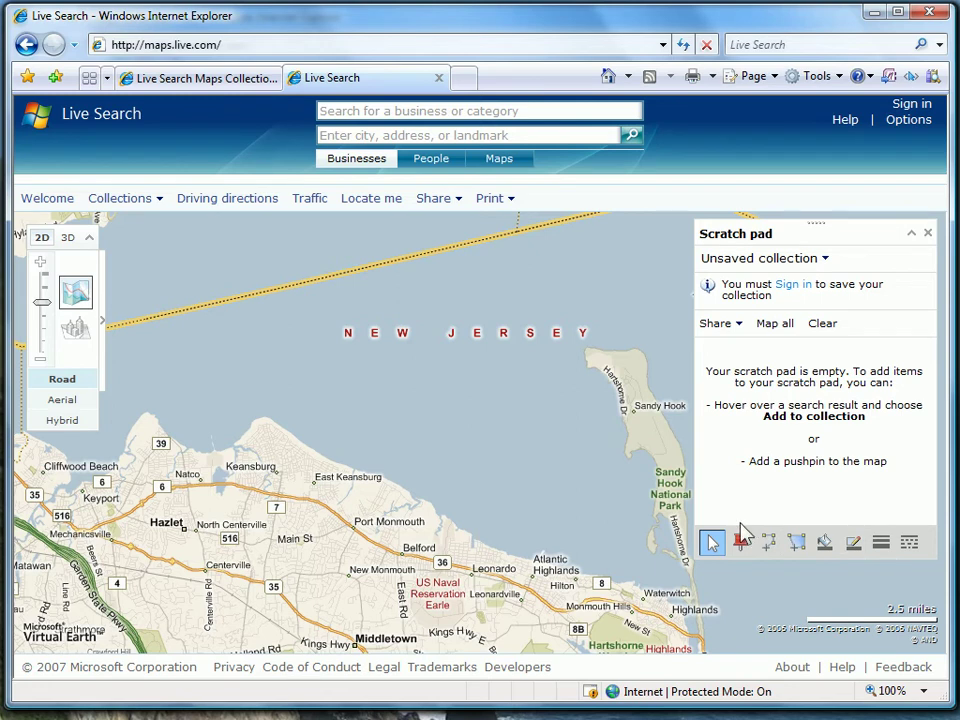
left_click(768, 543)
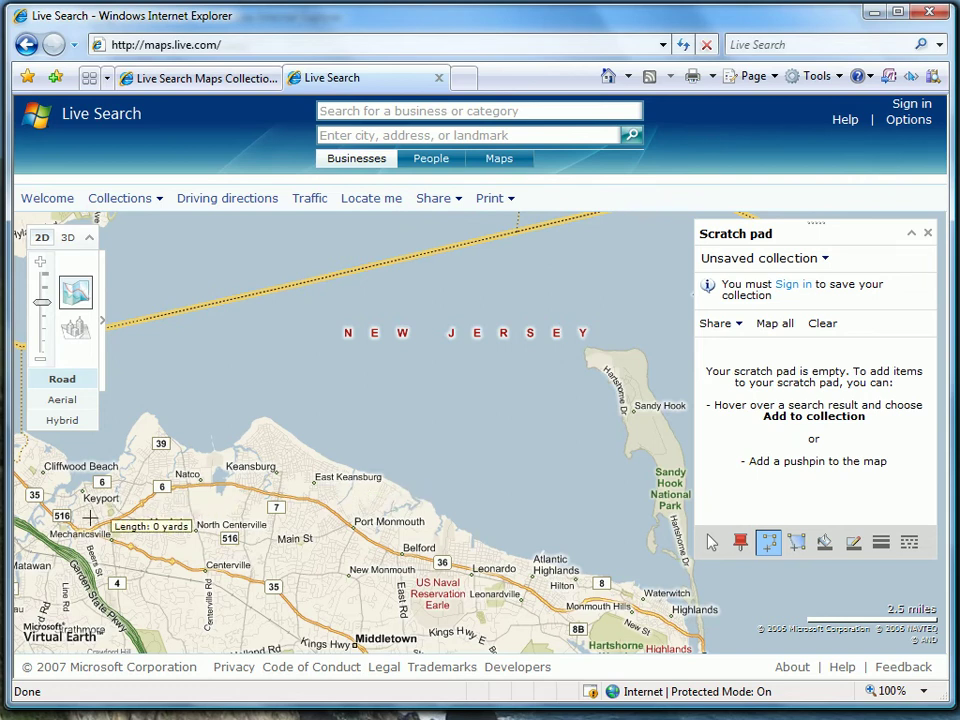
- Trace a 9.93-mile path from Mechanicsville past Natco and Keansburg to near Hilton
left_click(90, 517)
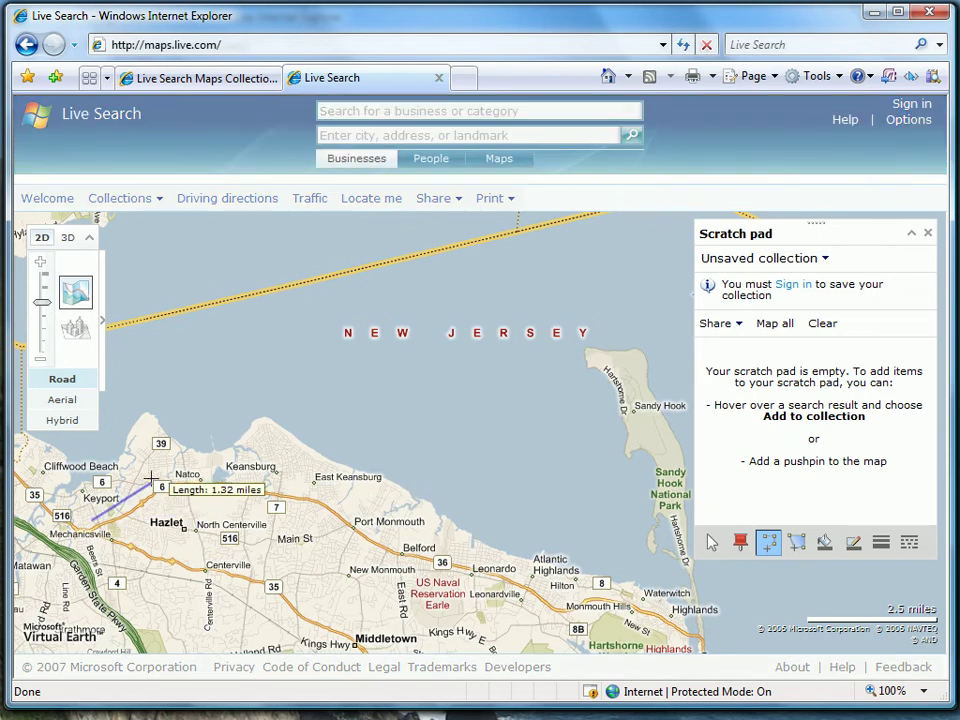
left_click(155, 482)
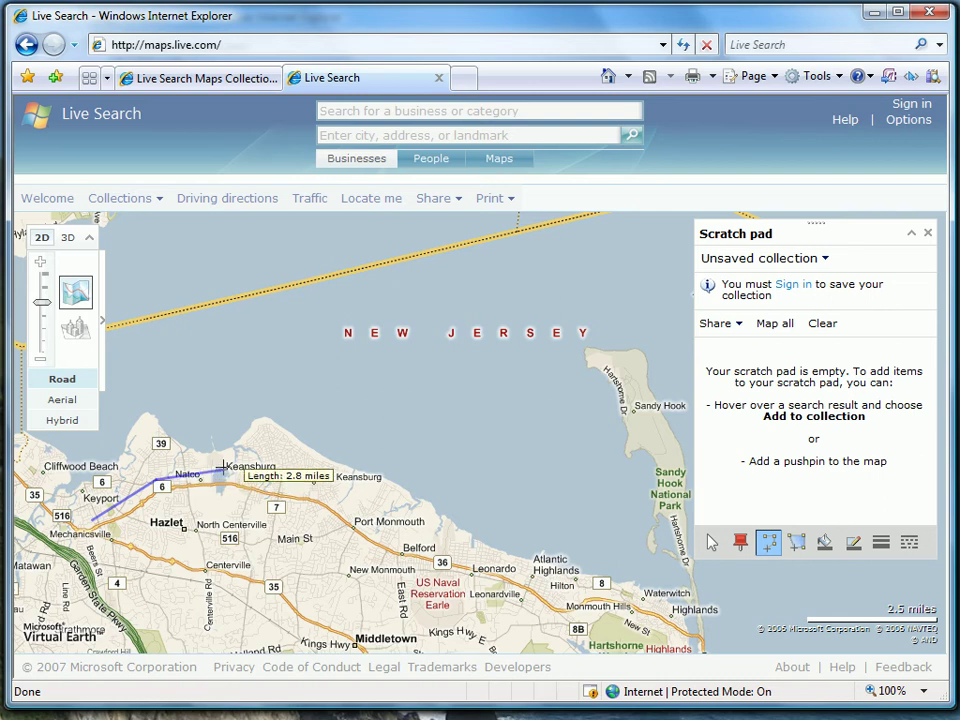
left_click(230, 468)
left_click(280, 471)
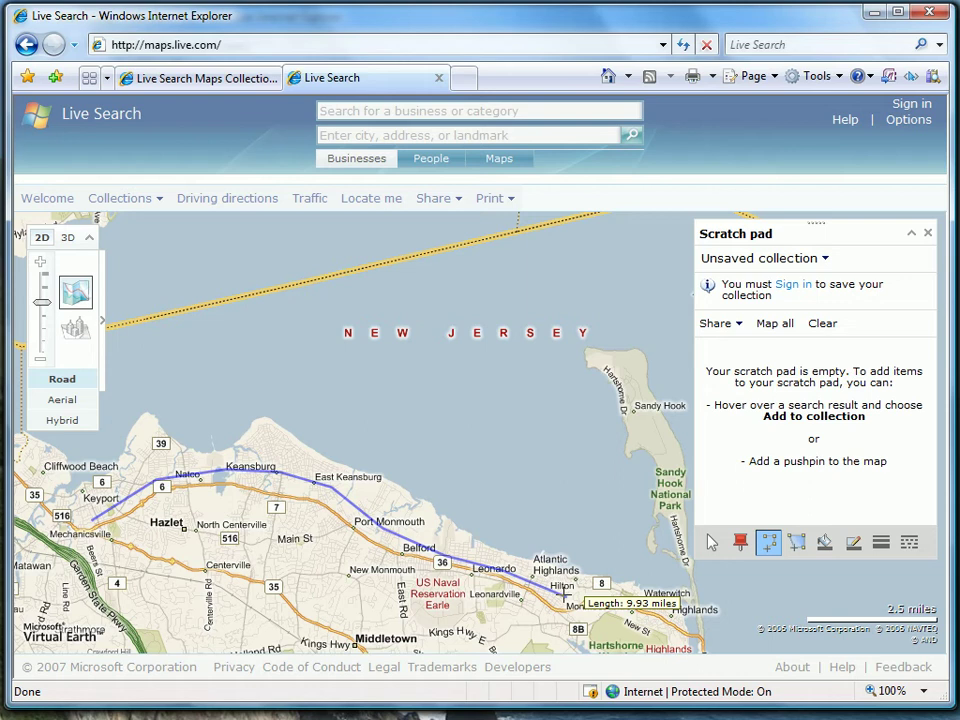
double_click(563, 597)
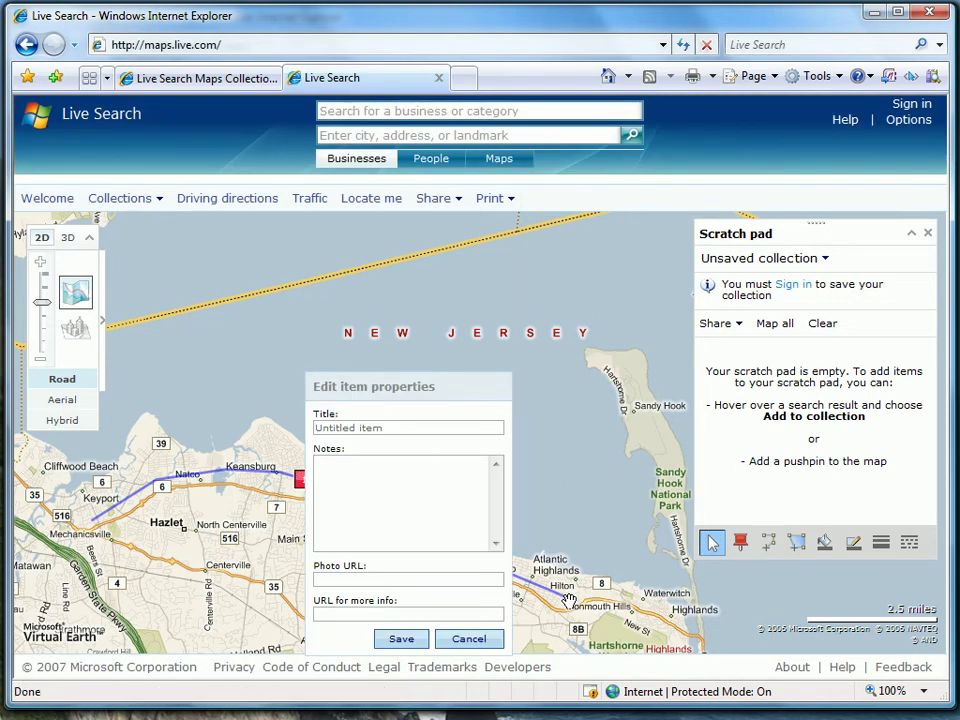
- Title the path 'Henry Hudson Bike Trail' with the note 'Cool bike trail!' and save it
left_click(387, 429)
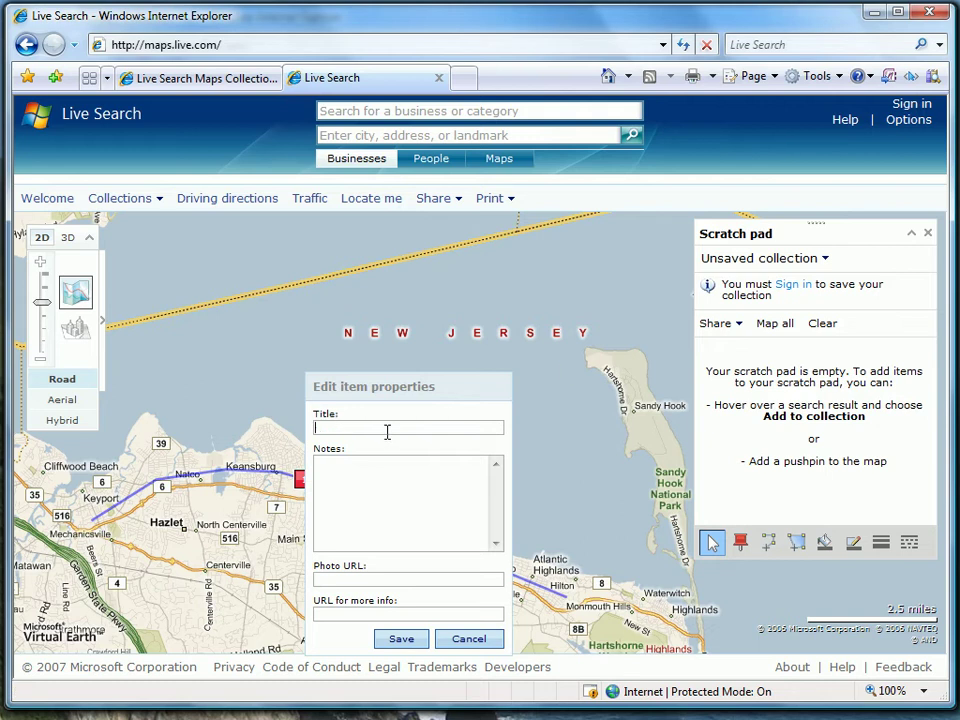
type("Henry Hudson Bike Trail")
key("Tab")
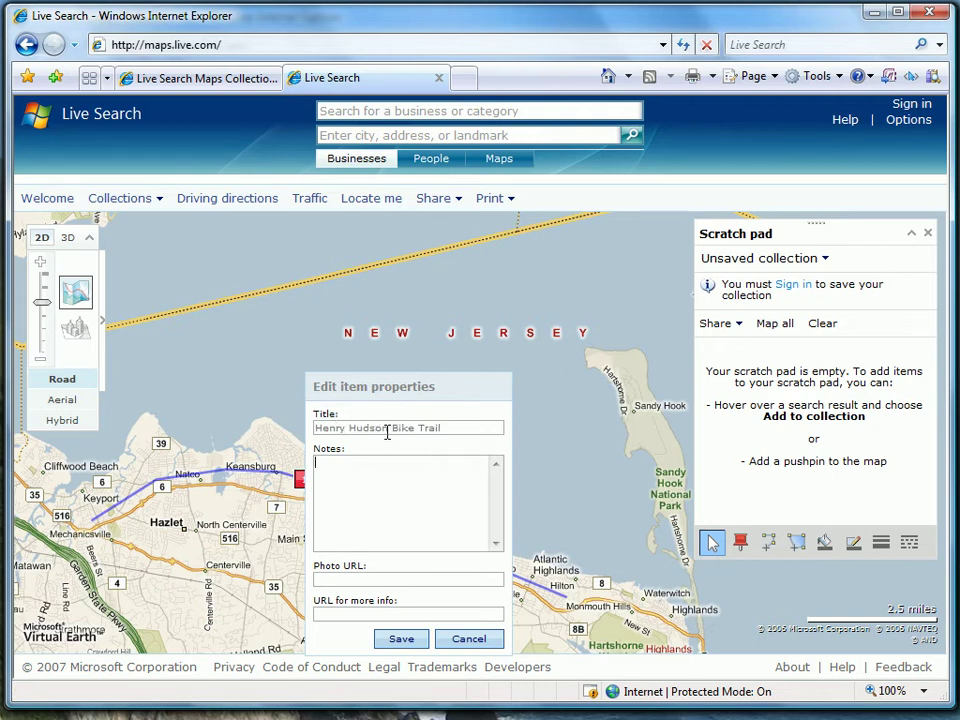
type("Cool bike trail!")
left_click(400, 638)
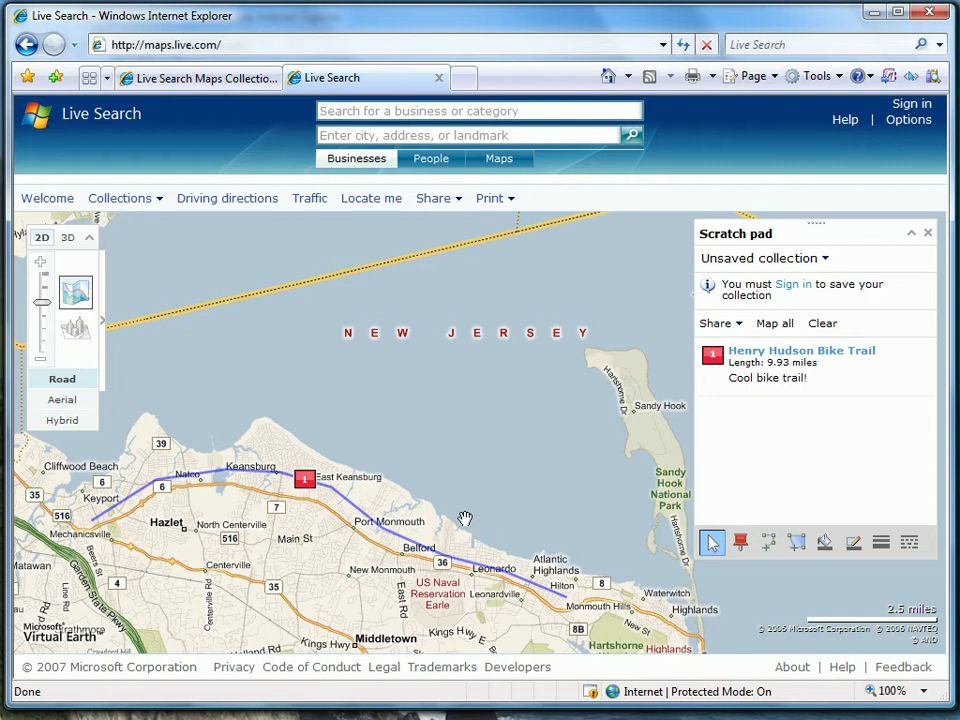
- Zoom in around Belford and Leonardo, then pan east toward Atlantic Highlands' Ocean Blvd
left_click_drag(452, 530, 496, 573)
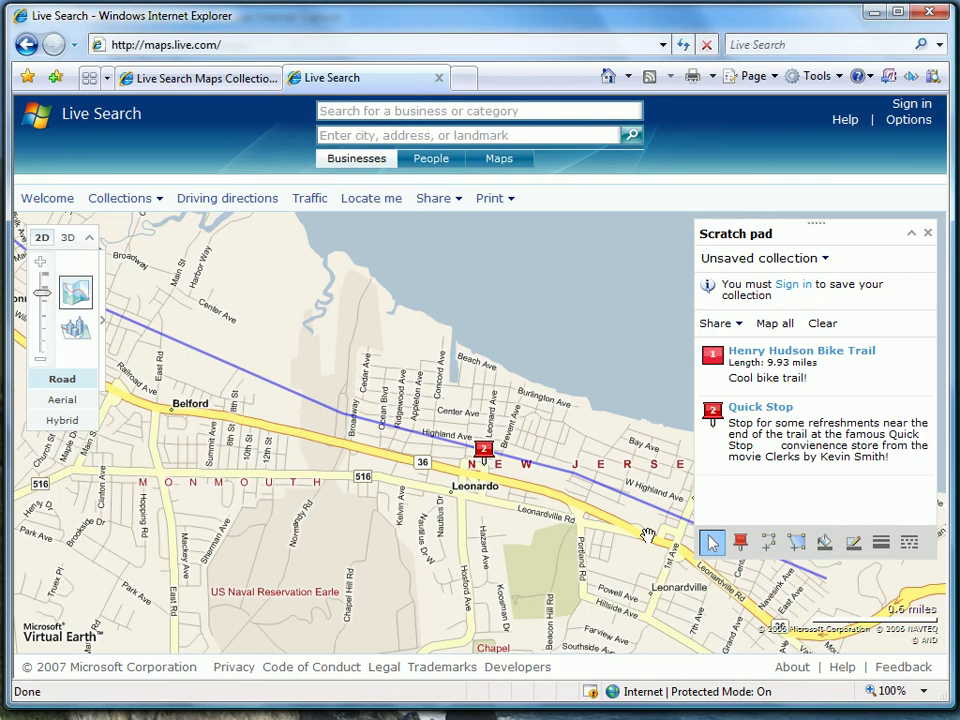
left_click_drag(646, 534, 323, 493)
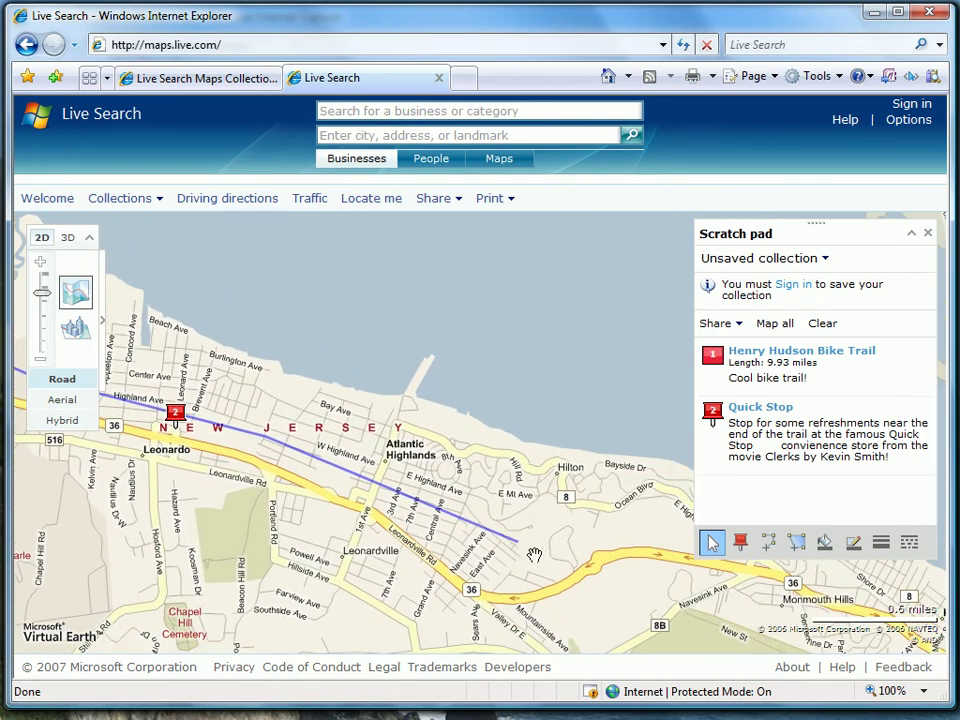
left_click_drag(518, 543, 473, 544)
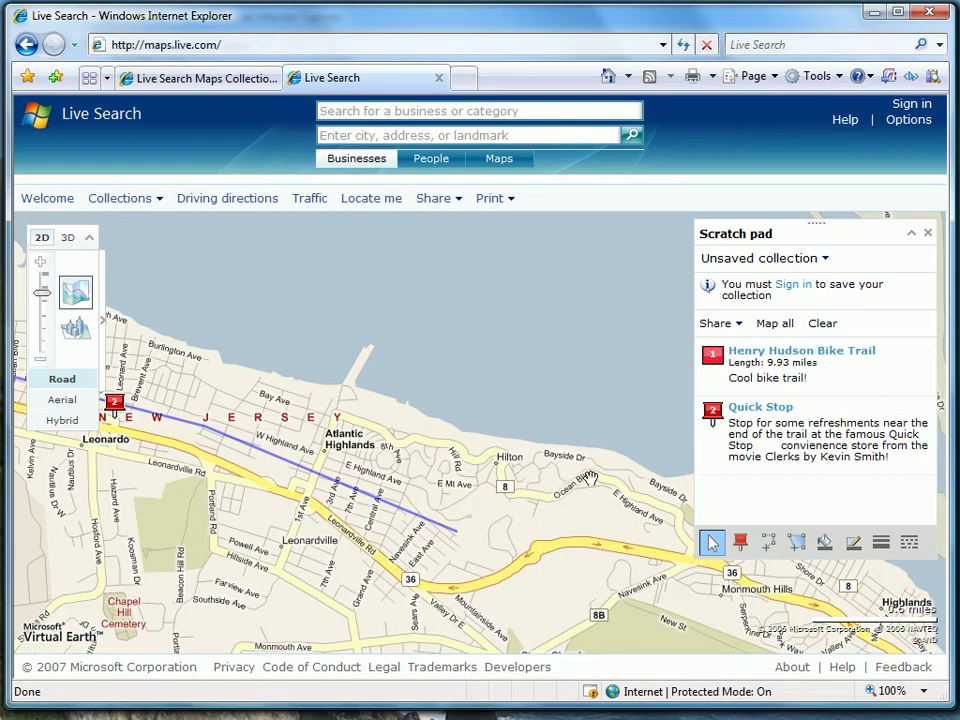
right_click(606, 479)
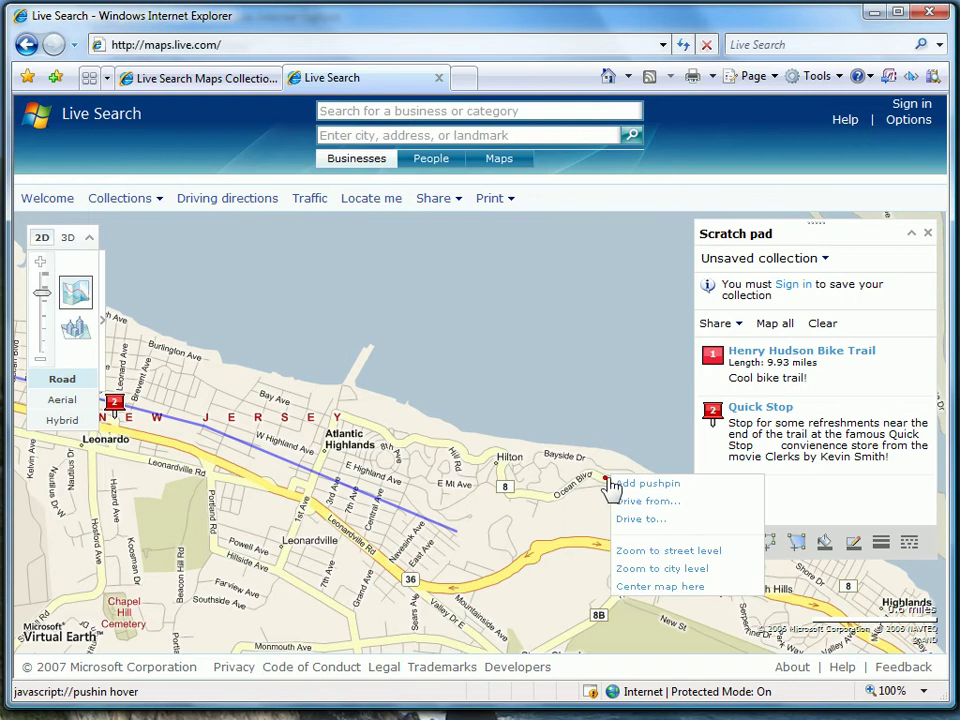
- Drop a 'Mount Mitchell Overlook' pushpin on Ocean Blvd with the pasted overlook note
left_click(622, 483)
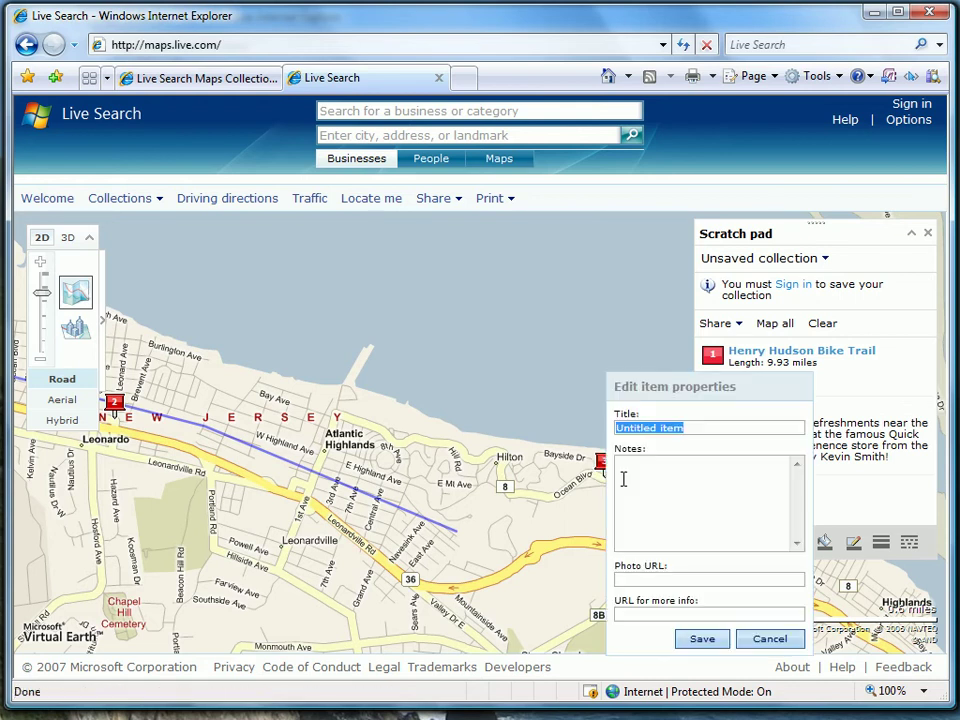
type("M")
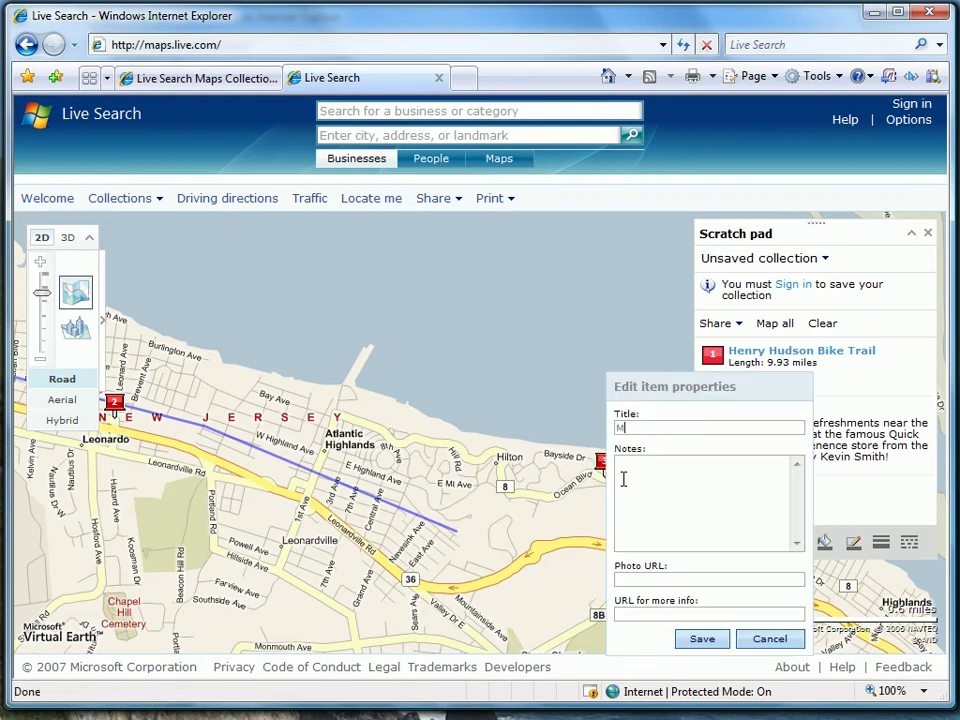
type("ount Mitchell Overlook")
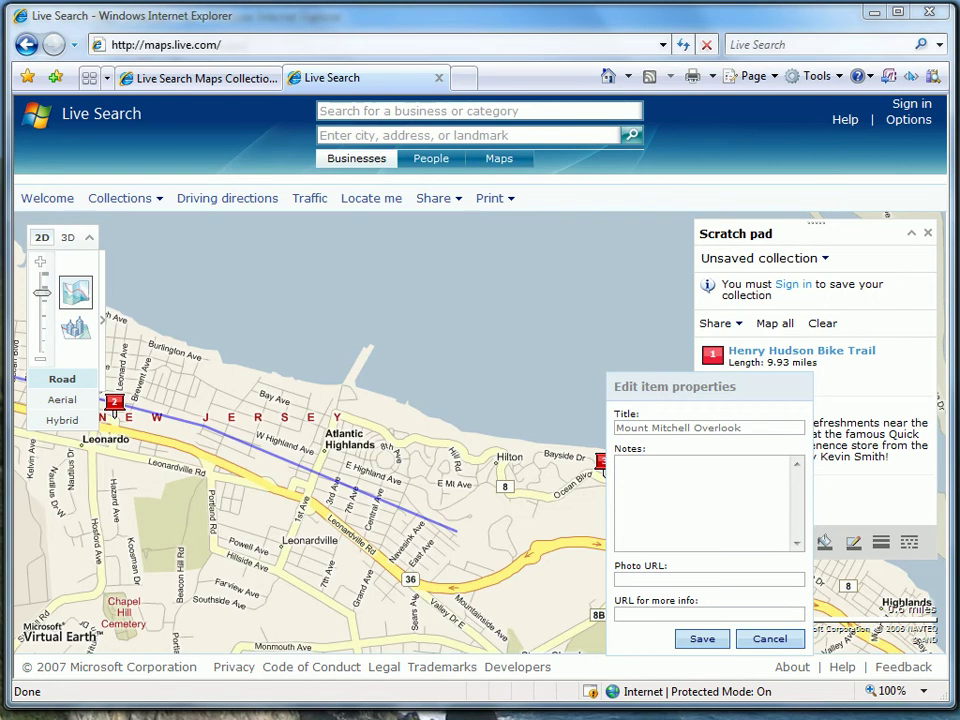
left_click(645, 474)
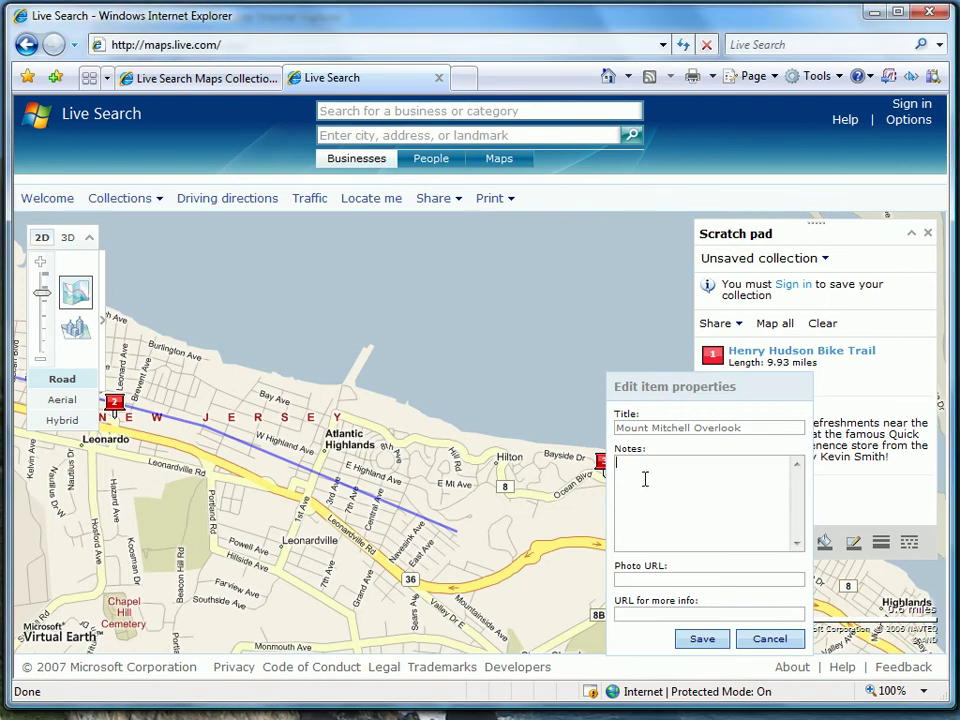
type("If you can make it up the hill, great view of NYC skyline from here! (Also the  highest point on the east coast between Maine and Cancun!)")
left_click(647, 485)
type("(")
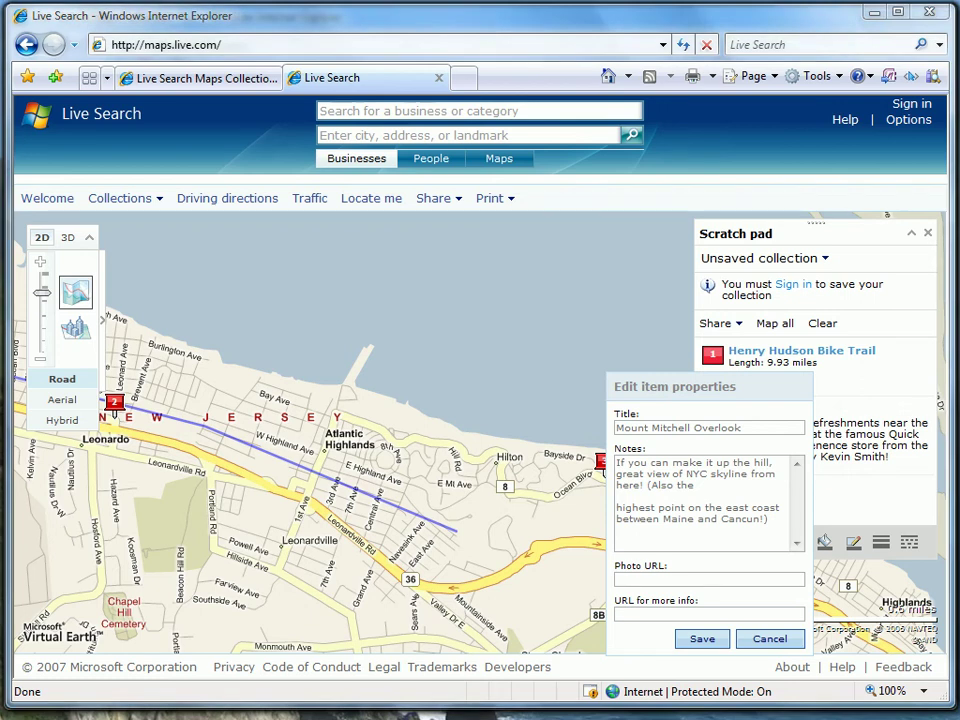
- Add the mtmitchill_scenic.jpg photo link and Monmouth County parks info link, then save
left_click(668, 580)
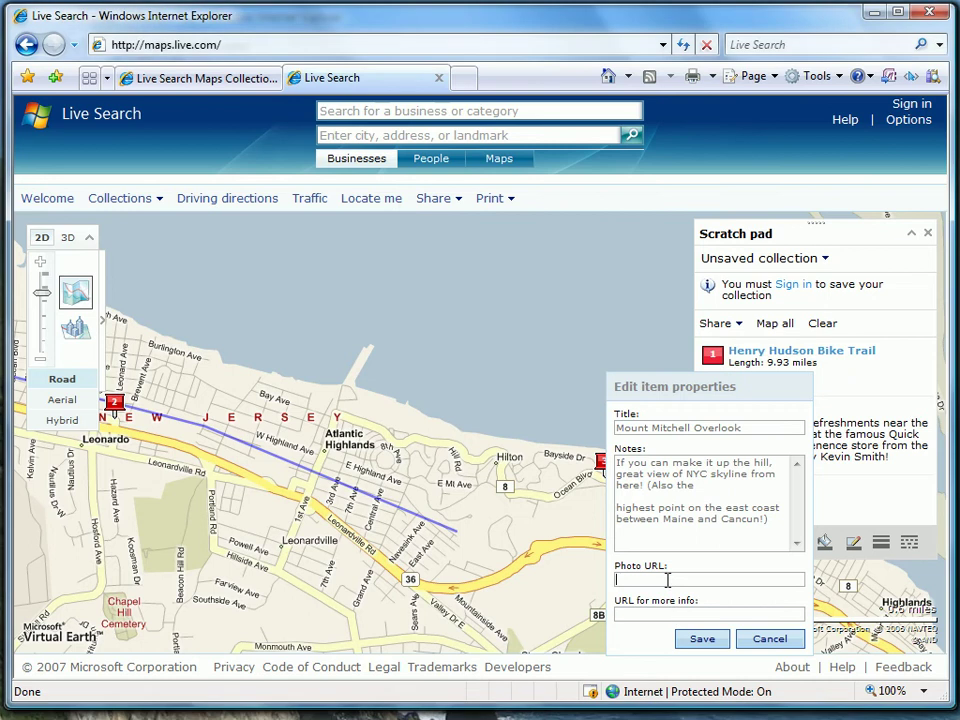
key("ctrl+v")
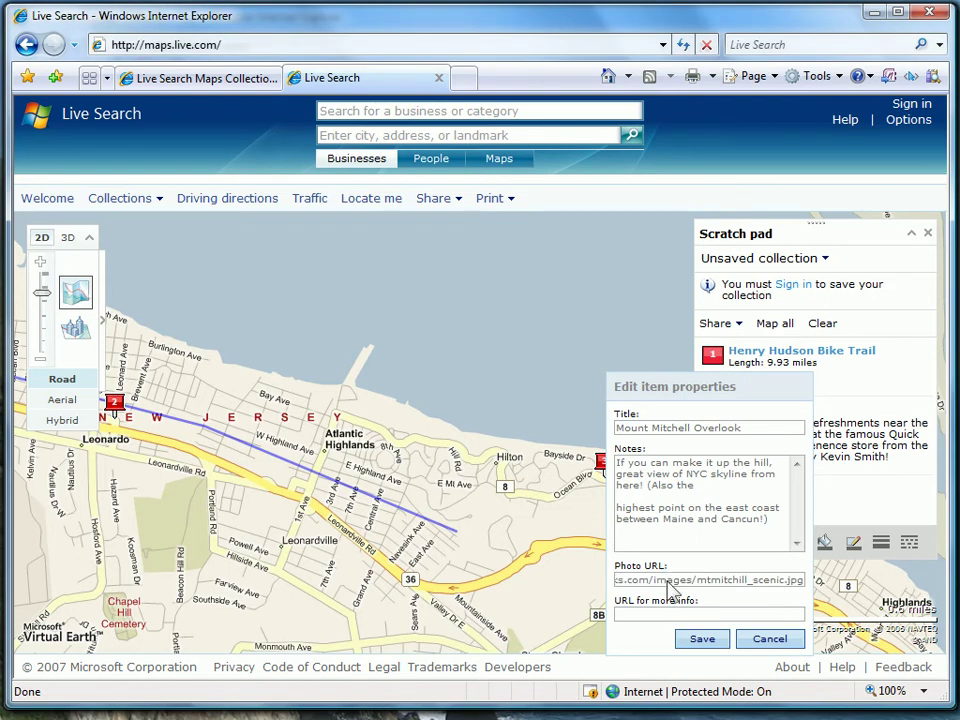
left_click(638, 613)
key("ctrl+v")
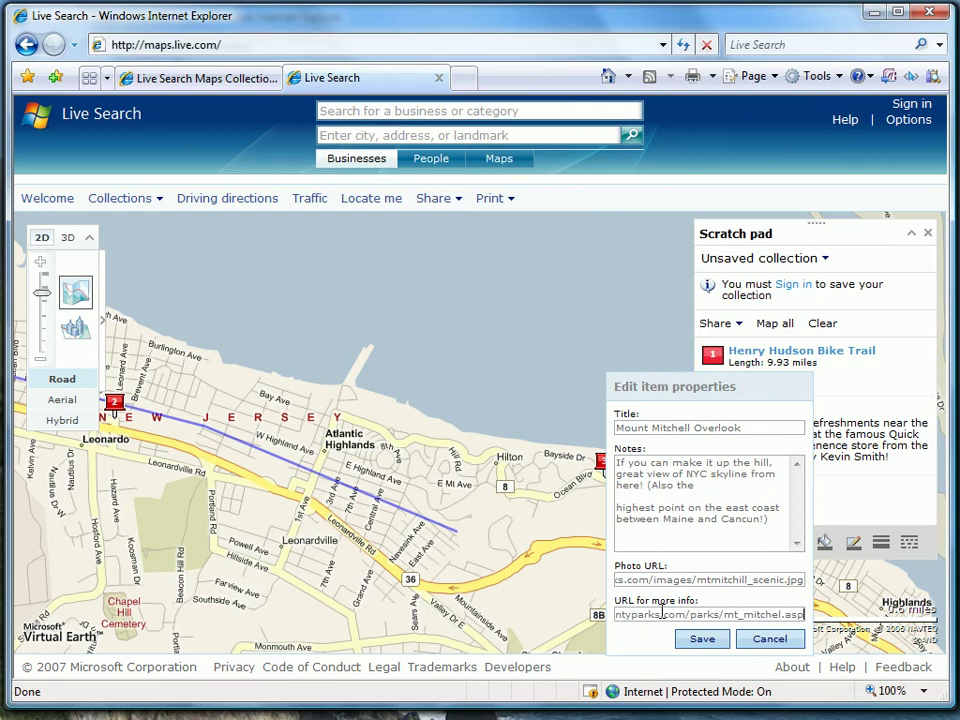
left_click_drag(660, 610, 608, 623)
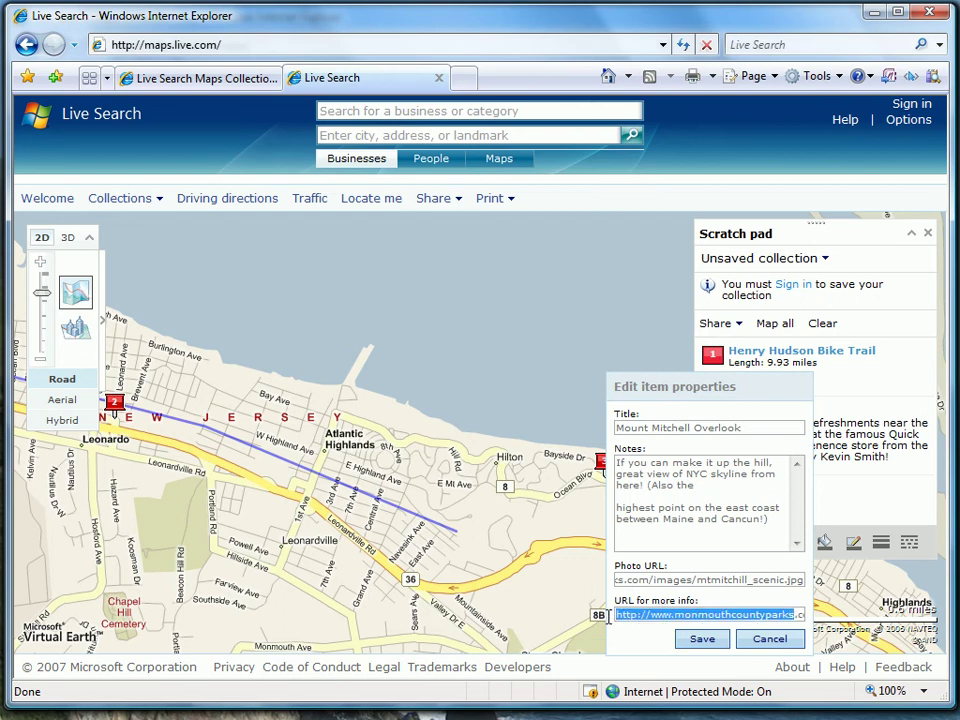
left_click(658, 634)
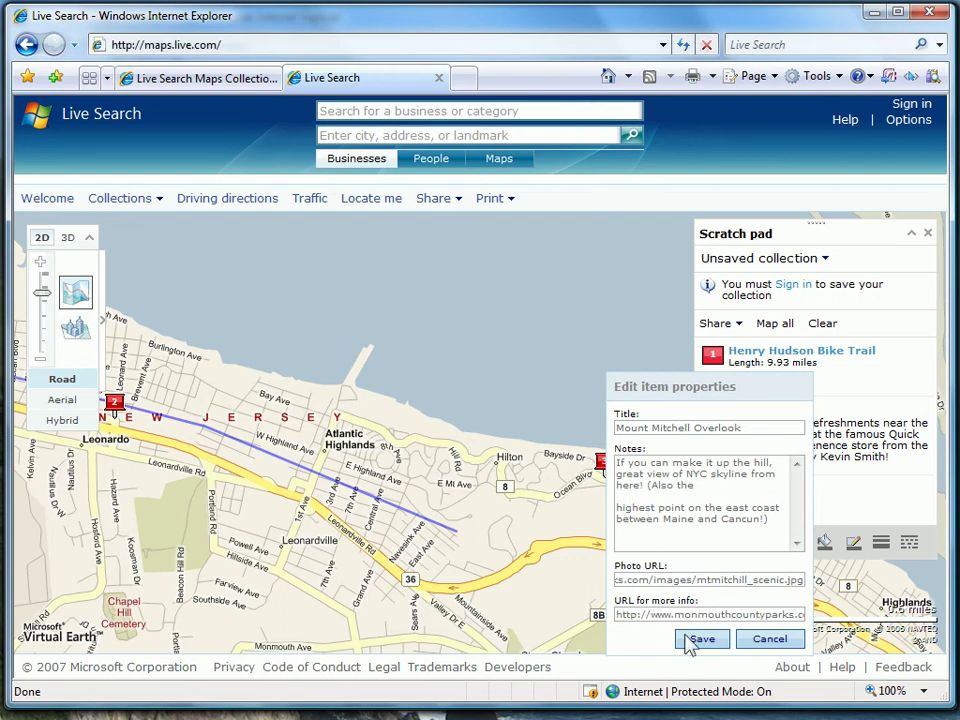
left_click(690, 640)
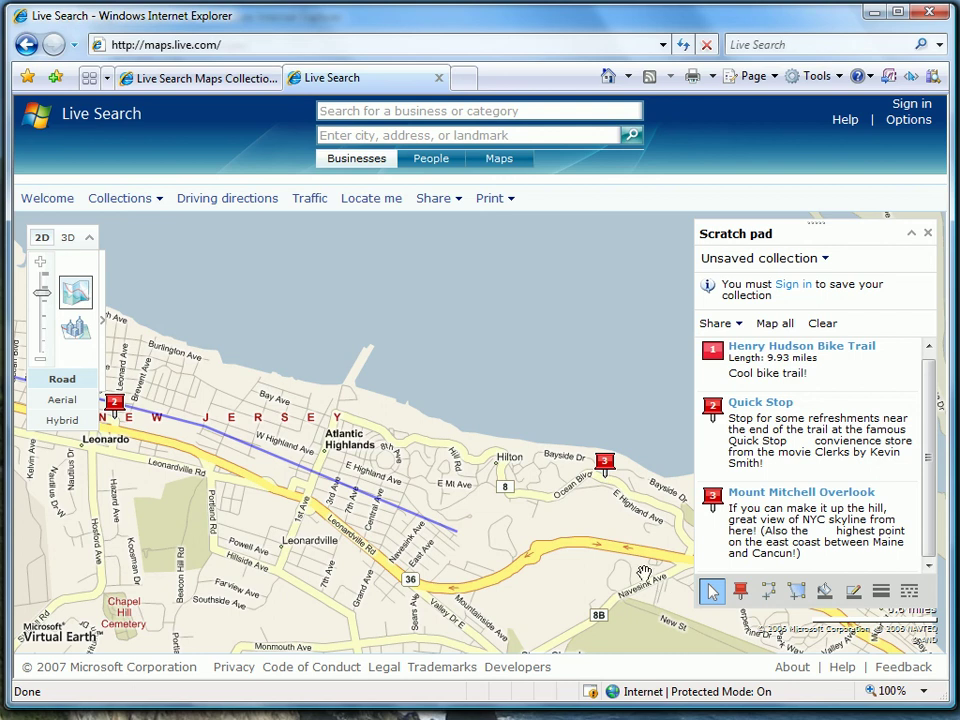
- Check the three-item unsaved collection list, then go to the Windows Live sign-in page
mouse_move(606, 465)
left_click(797, 259)
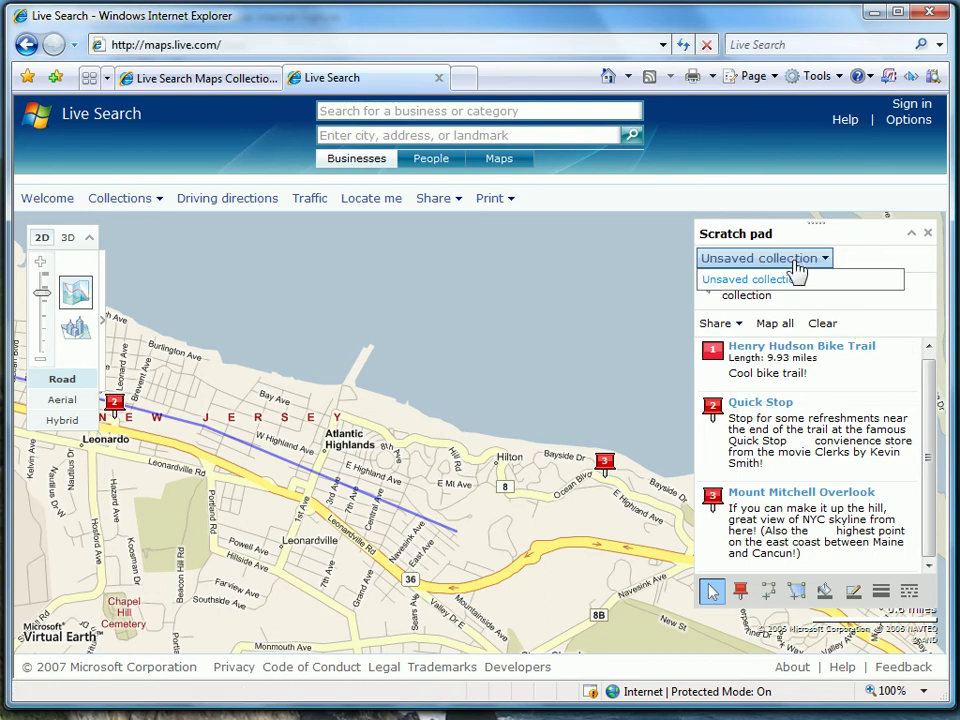
left_click(851, 237)
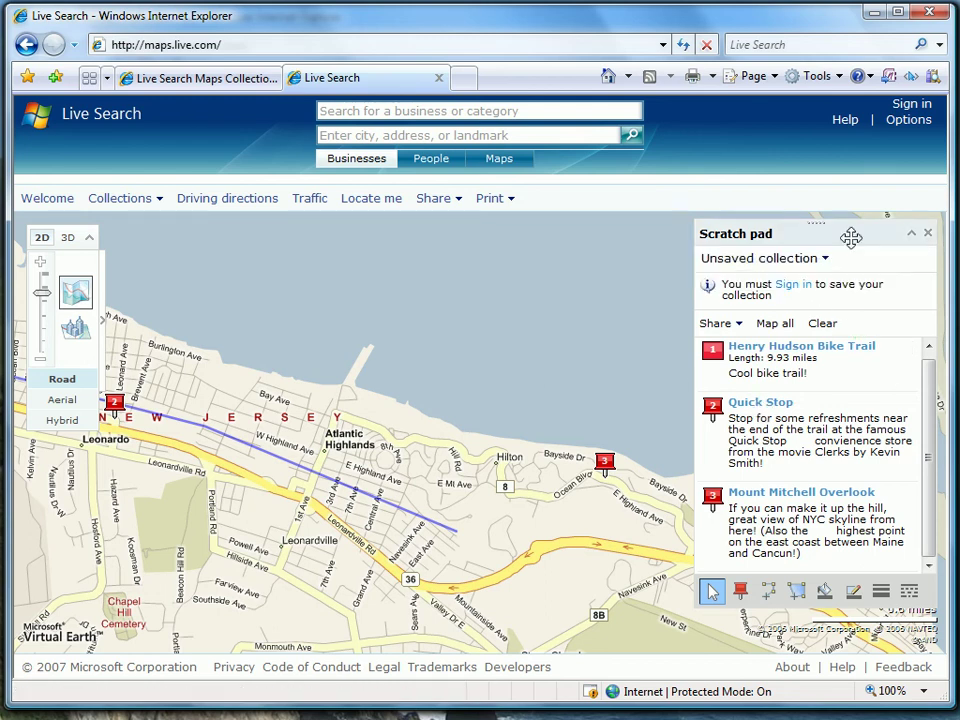
left_click(791, 288)
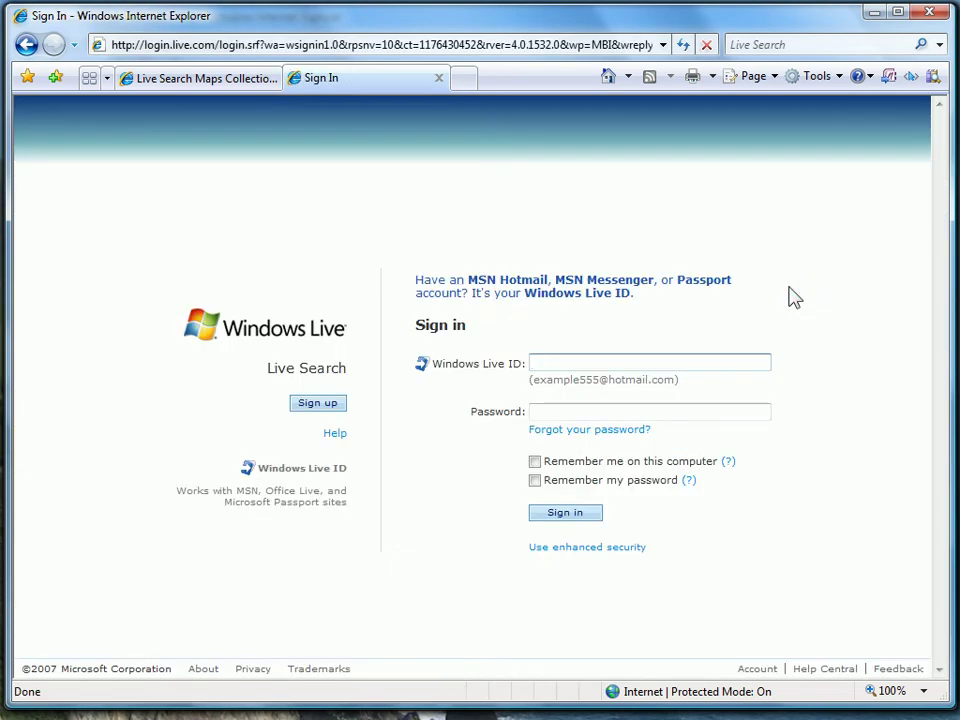
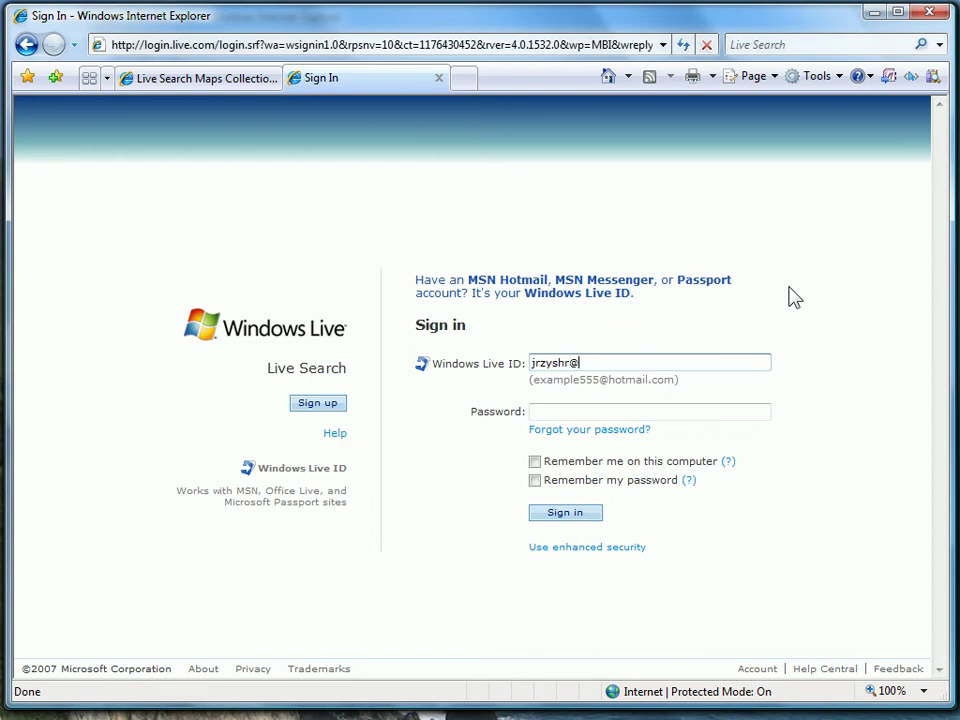
- Sign in with the Windows Live ID e-mail address and account password
key("Tab")
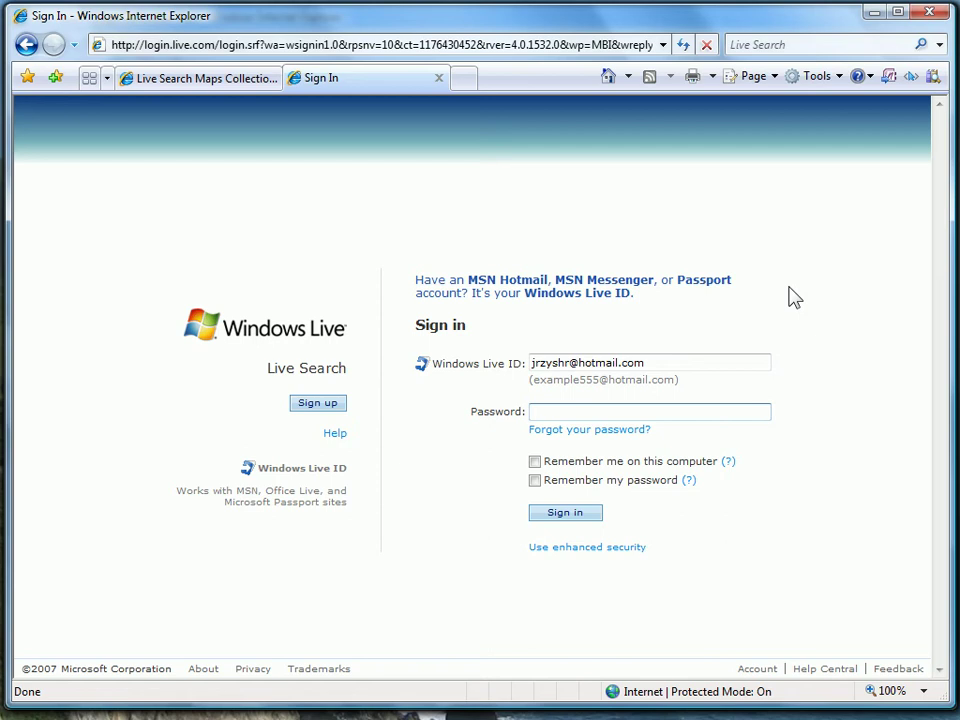
type("********")
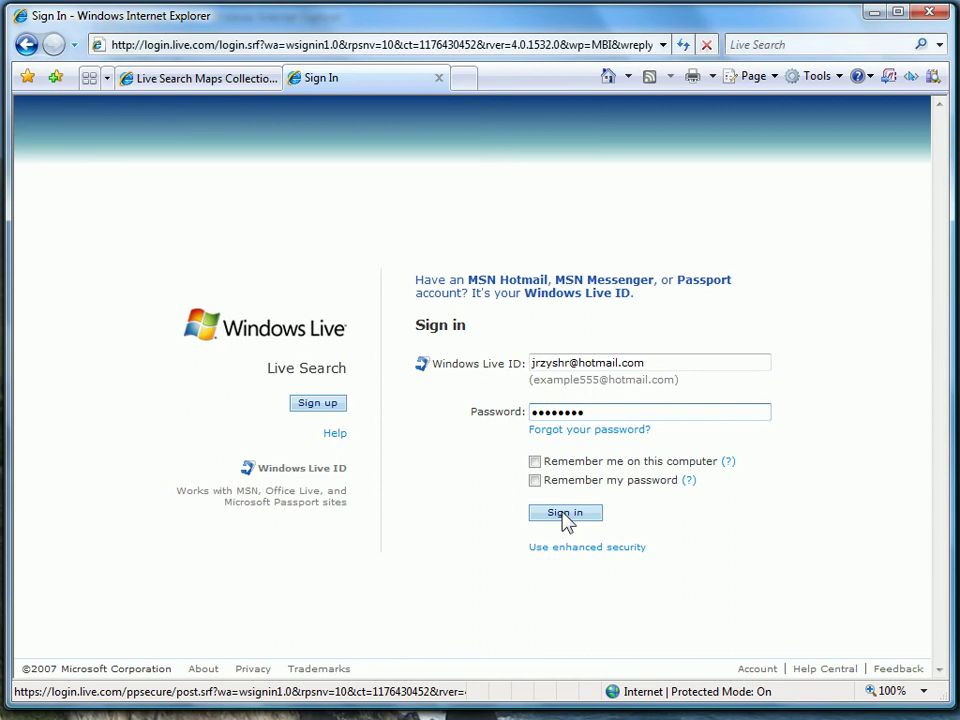
left_click(564, 515)
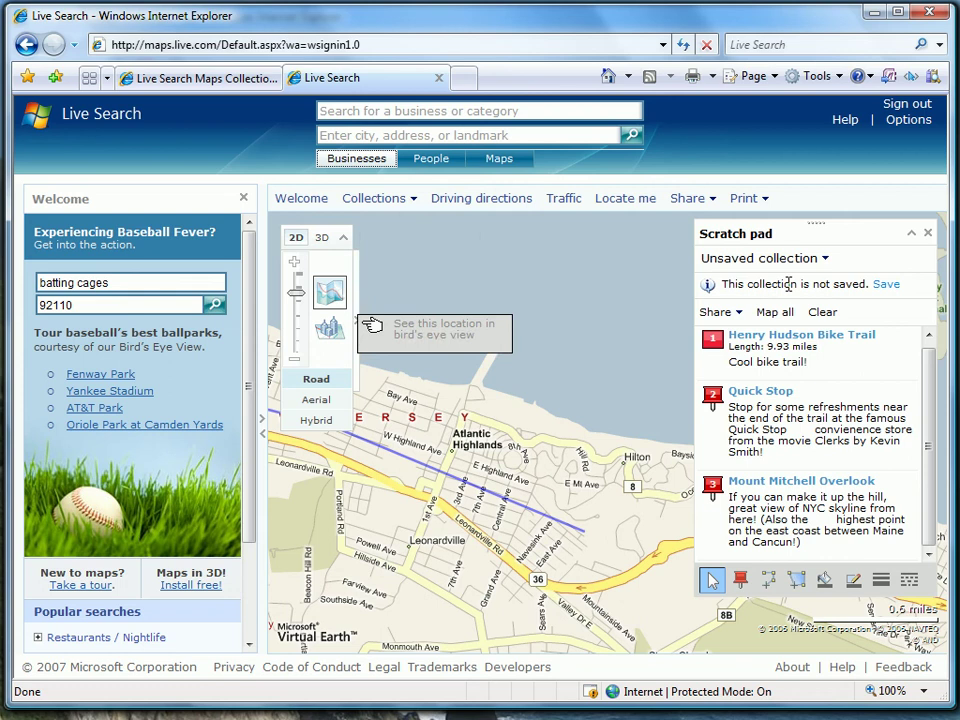
- Save all three Scratch pad items as 'Bike Trail Collection' noted 'Here's a collection of bike trails!'
left_click(885, 286)
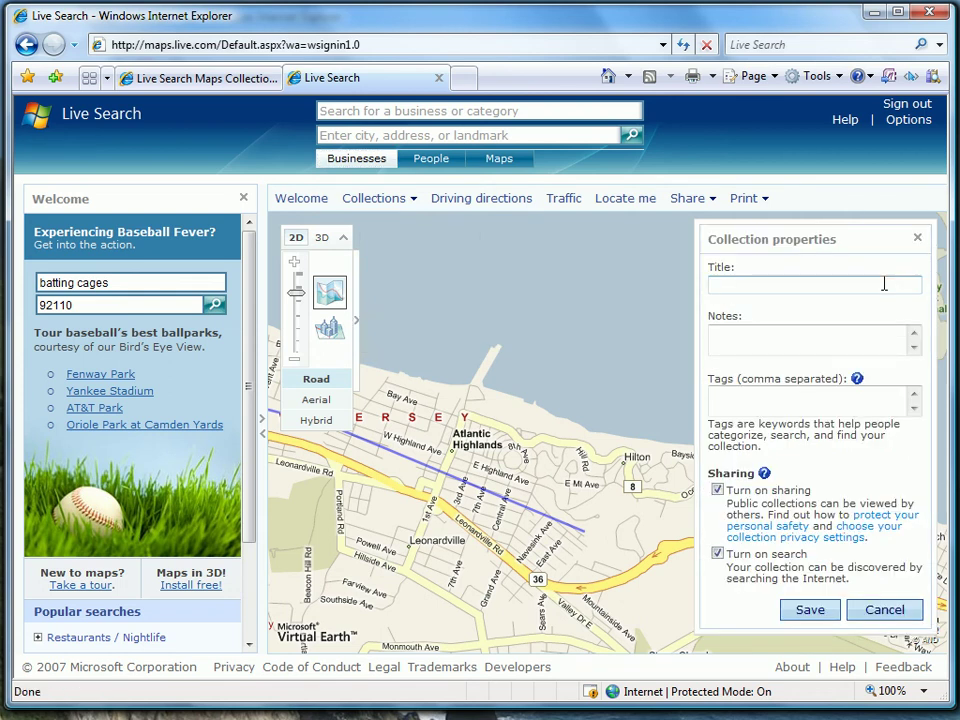
type("Bike Trail Collection")
key("Tab")
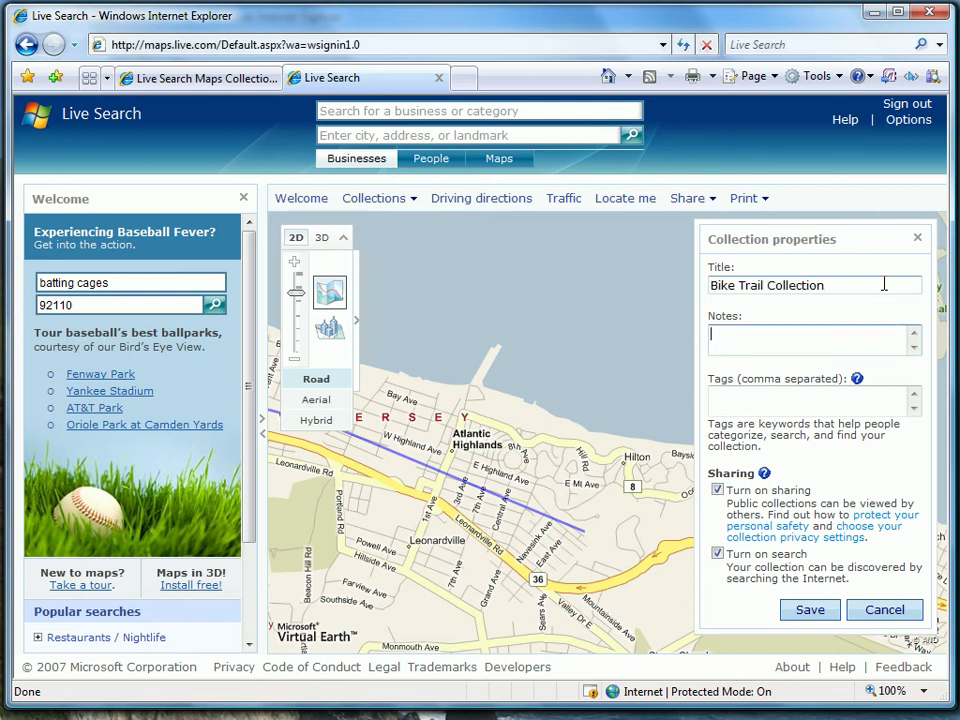
type("Here's a collection of bike t")
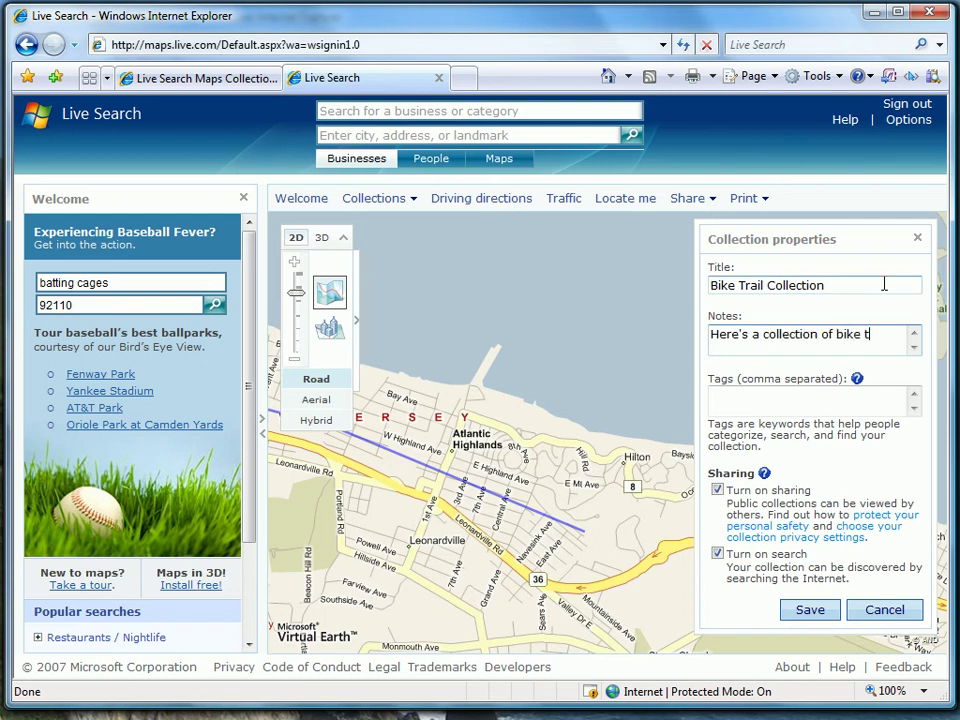
type("rails!")
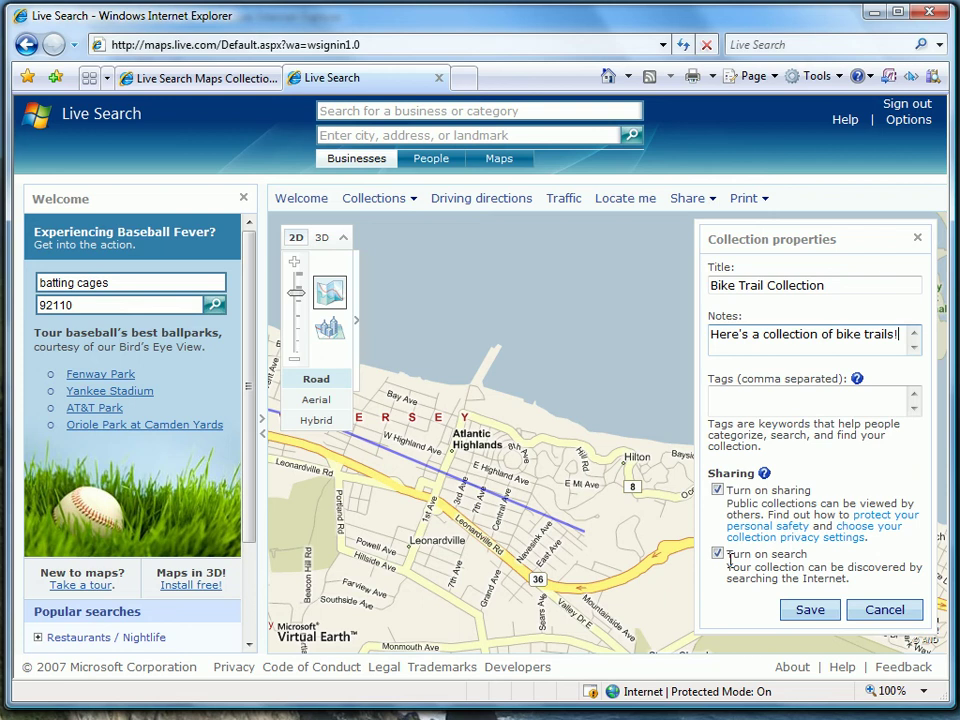
left_click(808, 614)
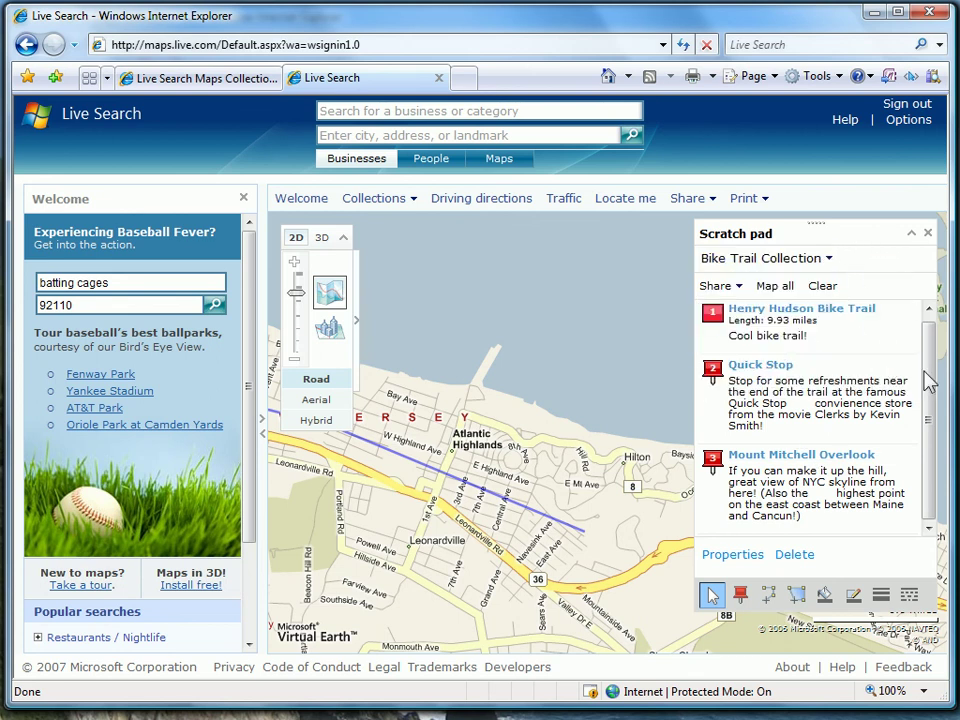
- Load the Bars of the Jersey Shore collection and map all six of its places
left_click_drag(925, 369, 925, 367)
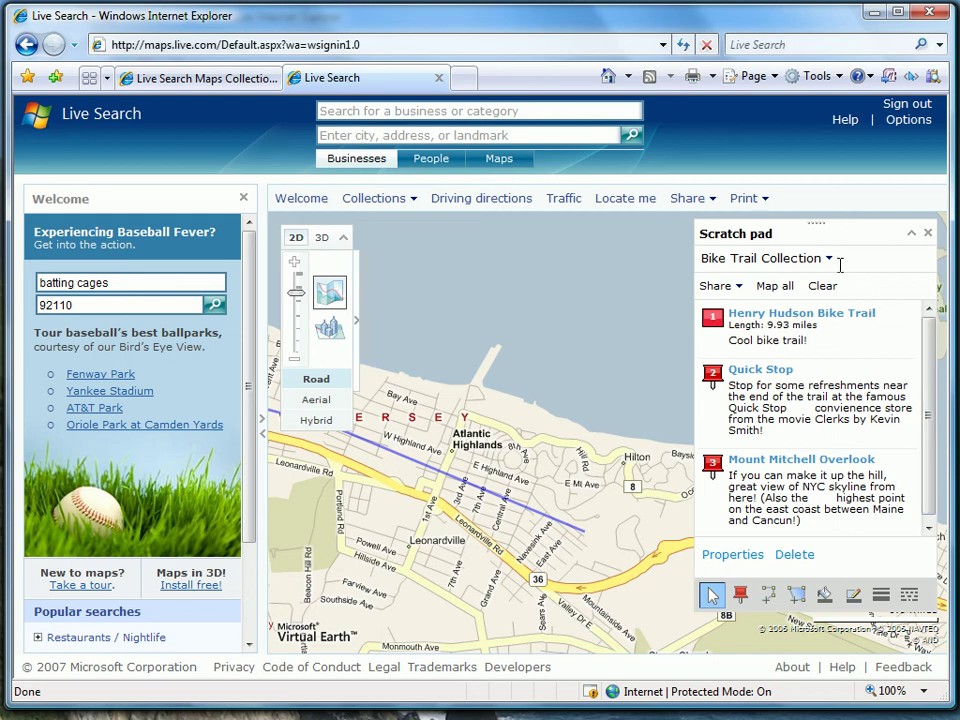
mouse_move(831, 264)
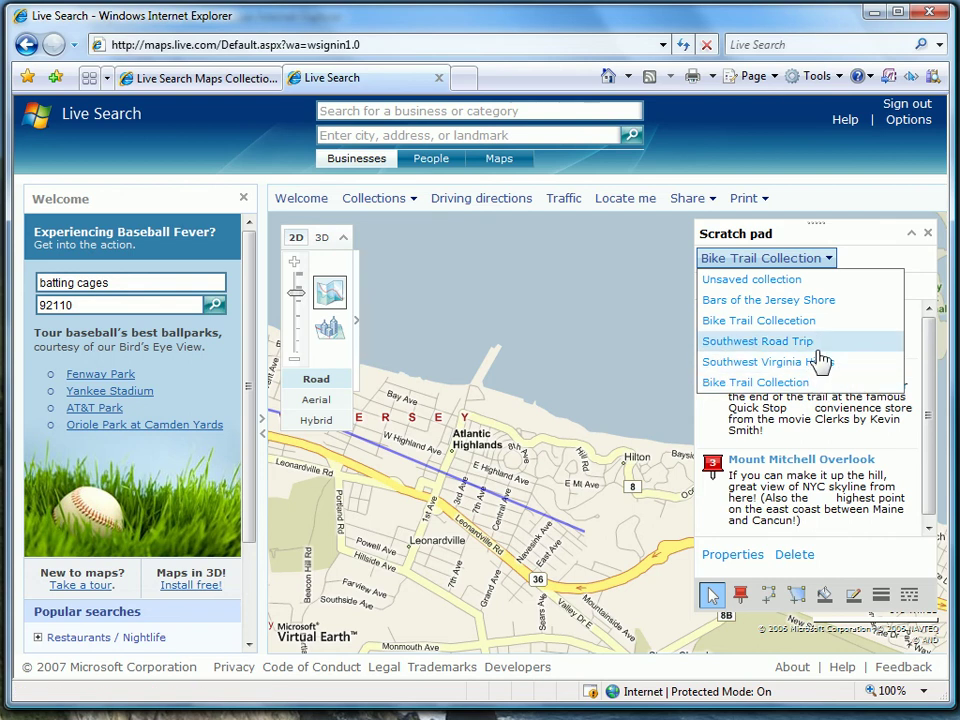
left_click(803, 302)
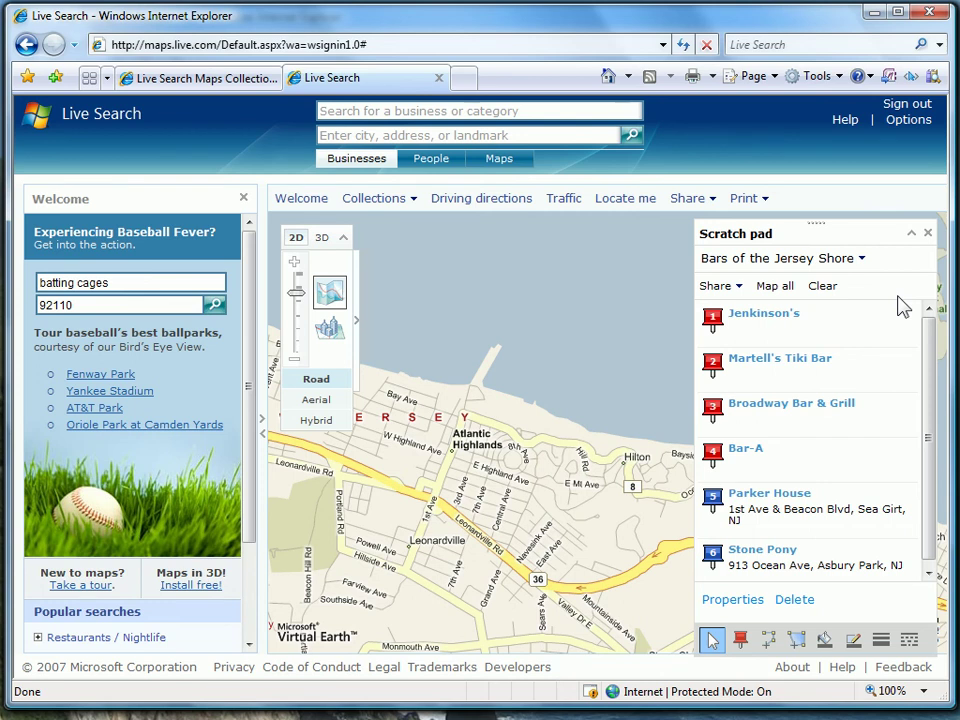
left_click(771, 288)
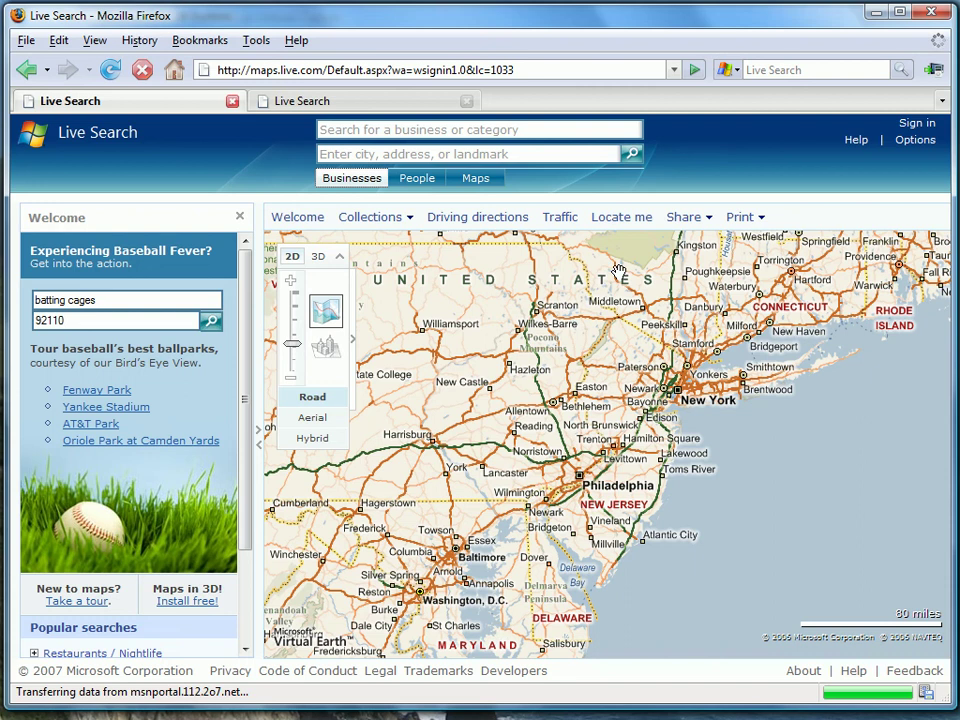
- Sign in to Windows Live in Firefox with the account's Live ID and password
left_click(912, 128)
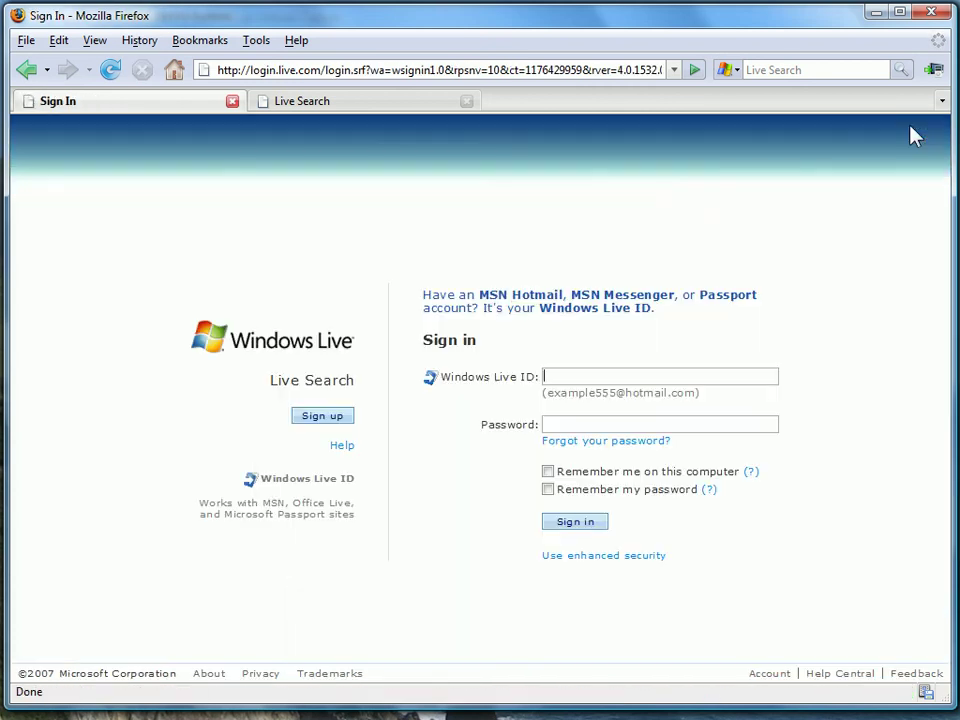
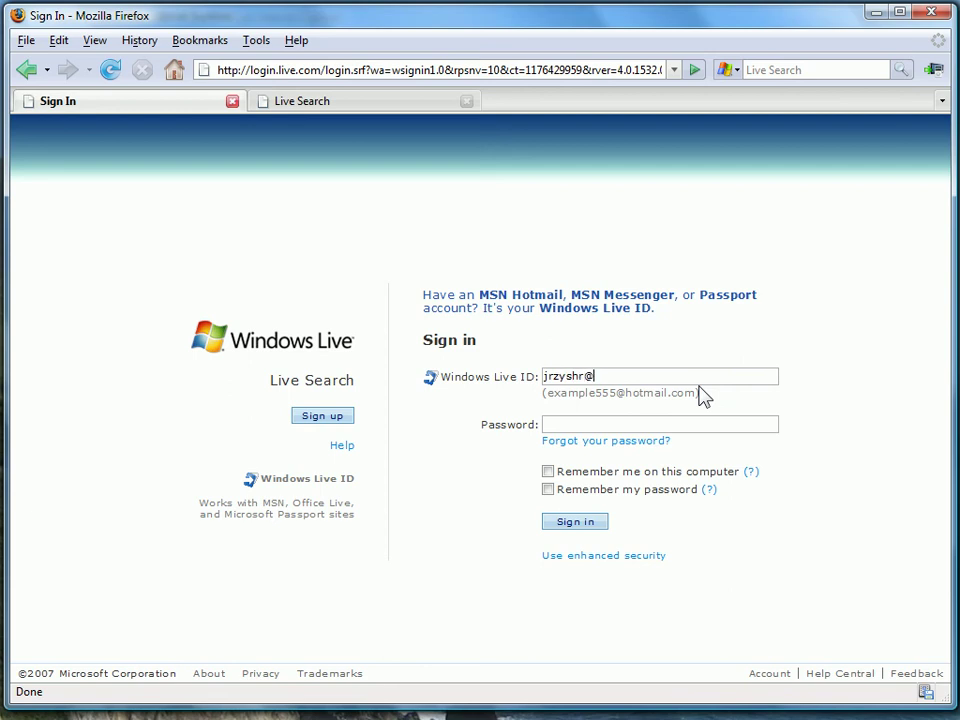
key("Tab")
type("********")
left_click(565, 522)
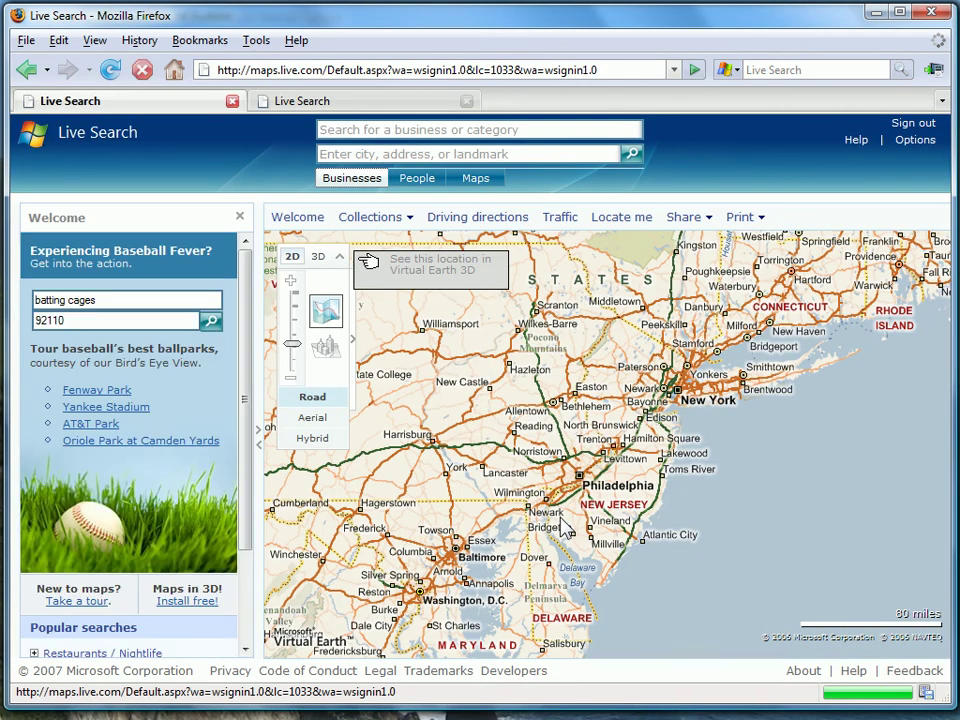
- Close the Welcome panel and open the Collections scratch pad
left_click(240, 218)
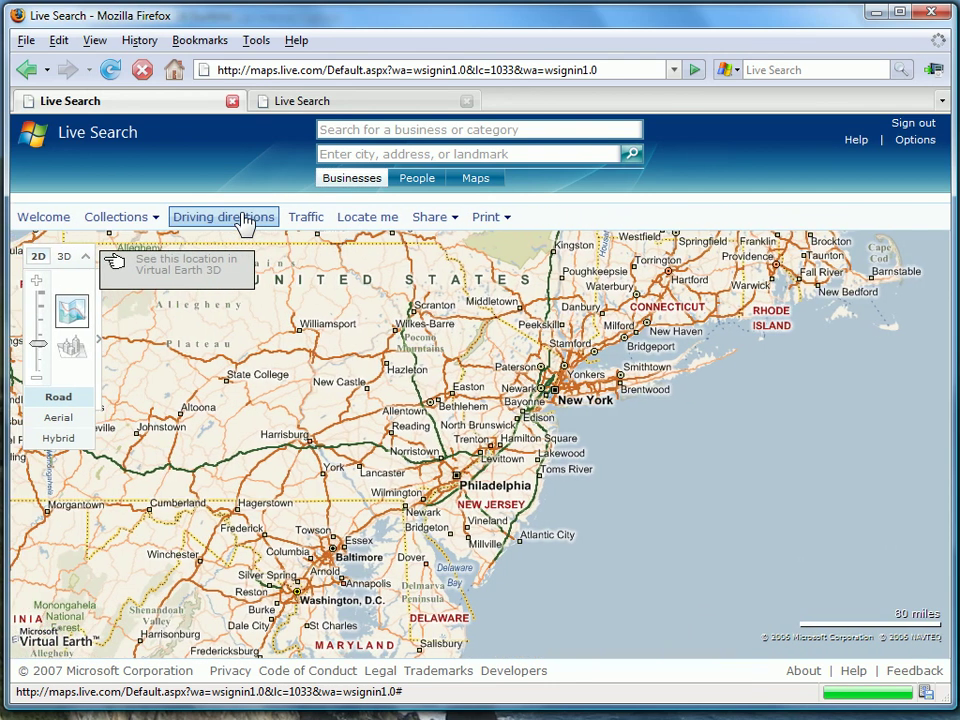
left_click(136, 220)
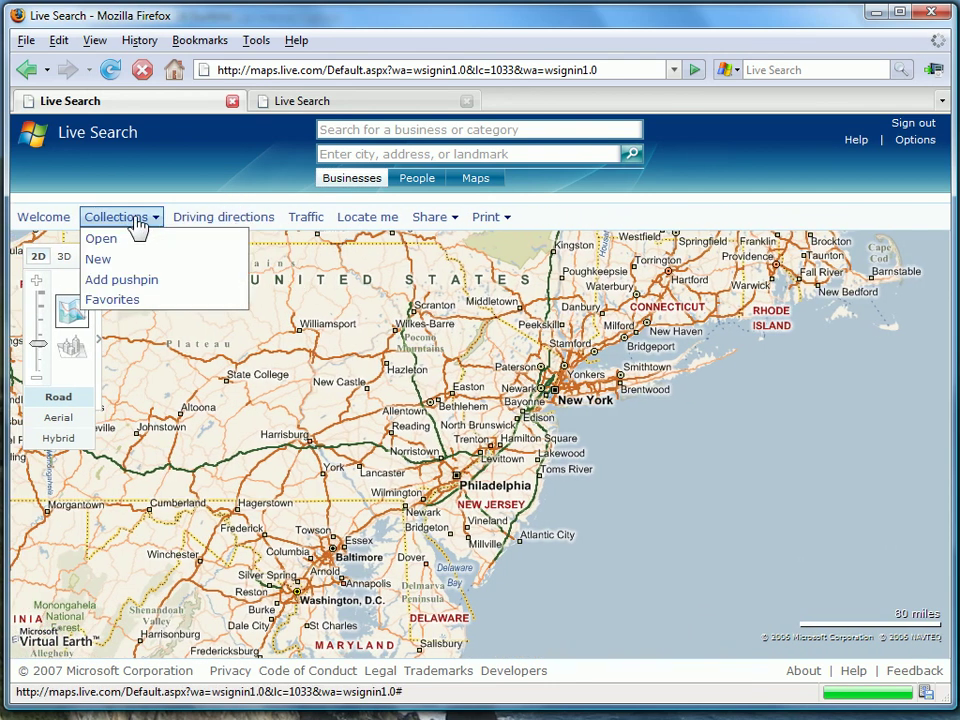
left_click(137, 244)
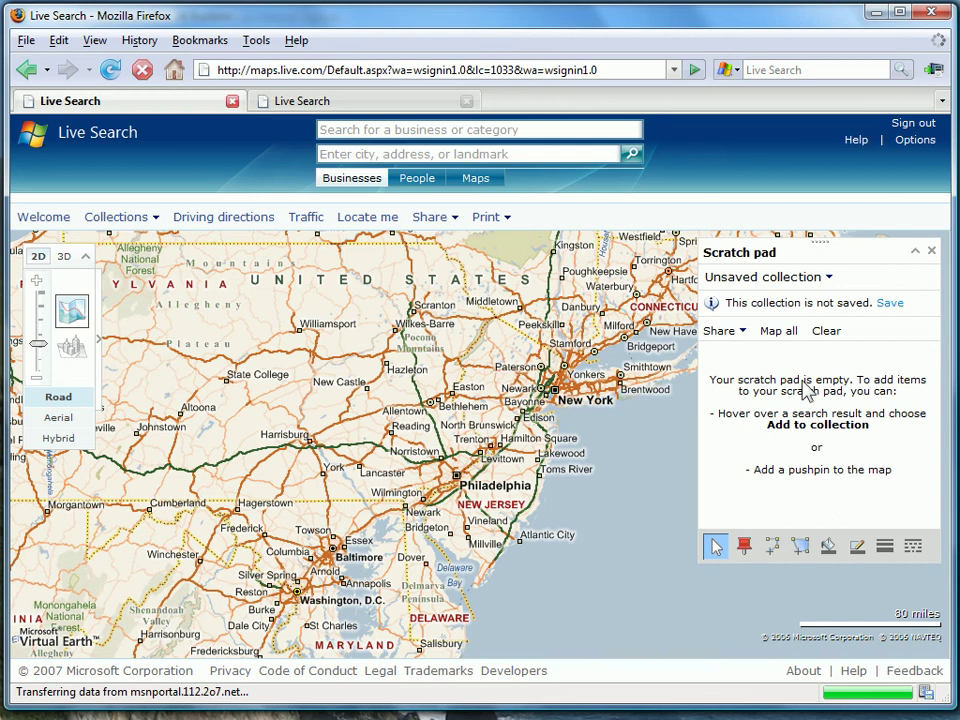
- Load and map the Bike Trail Collection, panning to show pushpin 3 and Sandy Hook
left_click(828, 279)
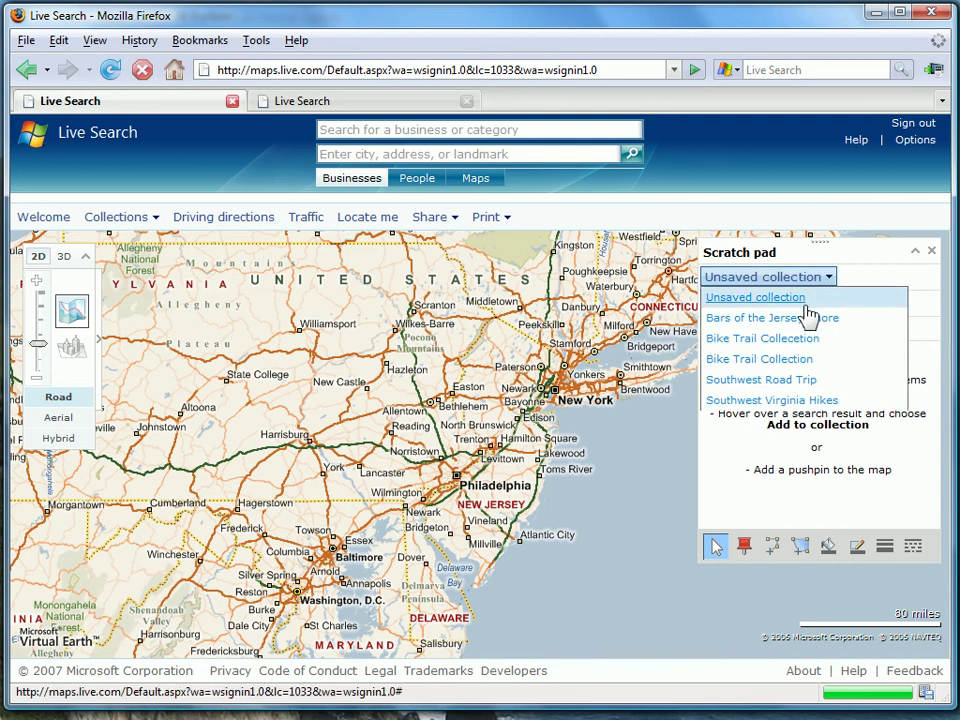
left_click(792, 360)
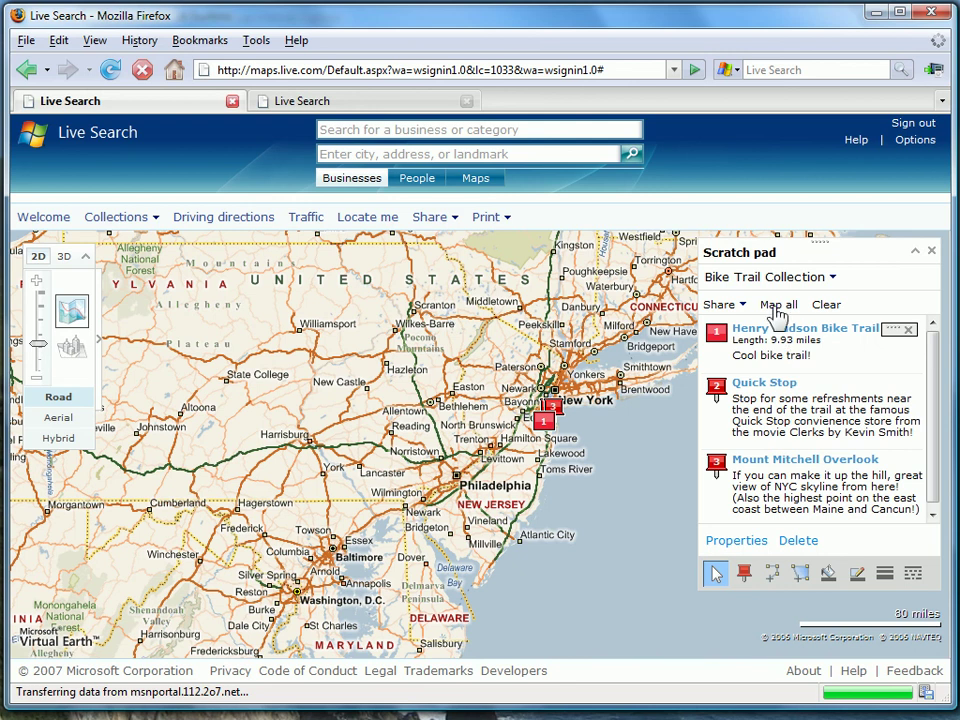
left_click(778, 306)
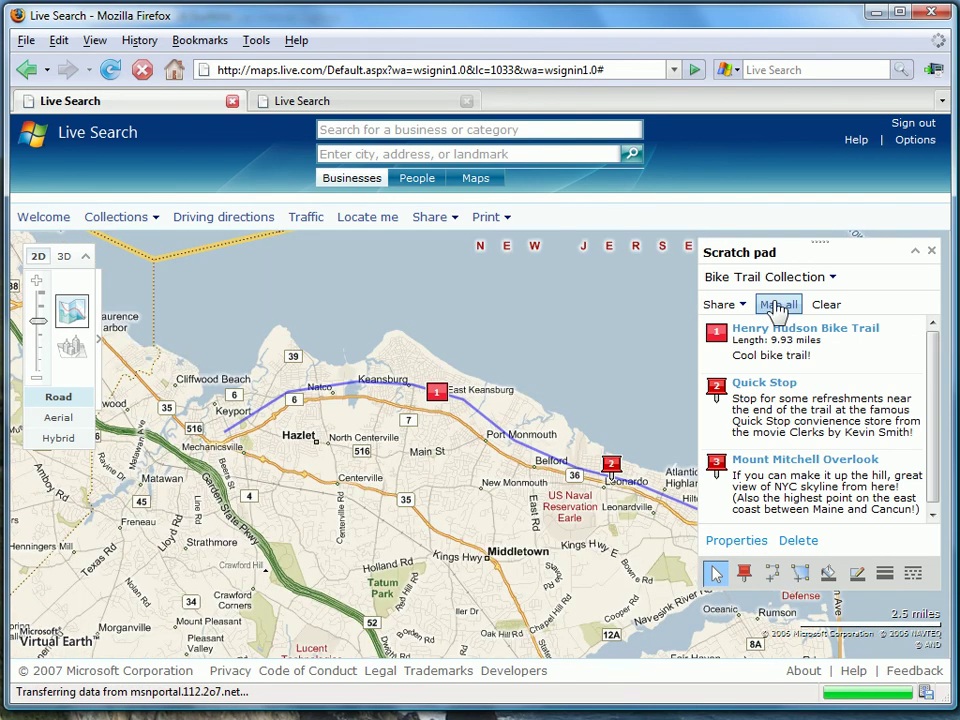
left_click_drag(601, 377, 486, 430)
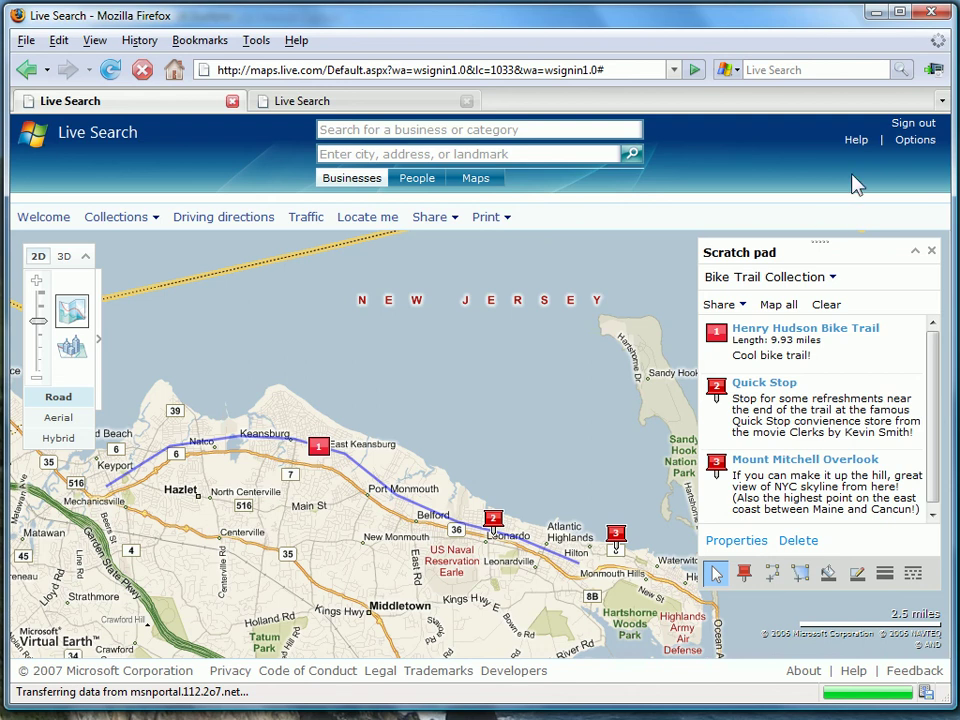
left_click(790, 277)
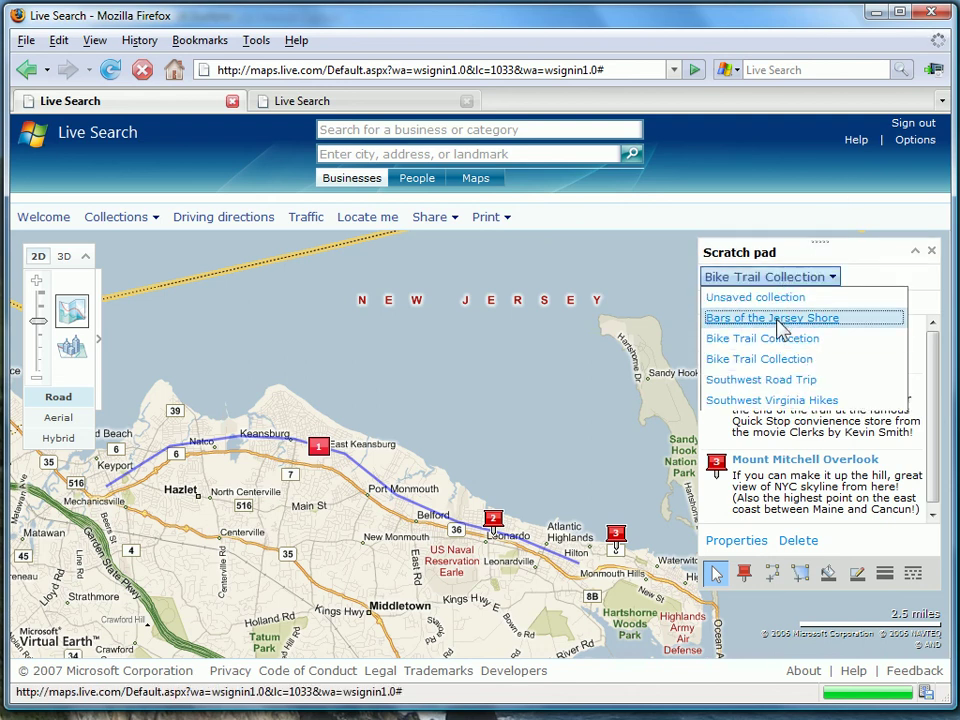
- Map the six Bars of the Jersey Shore pins and share the collection via Send in e-mail
left_click(778, 320)
left_click(778, 307)
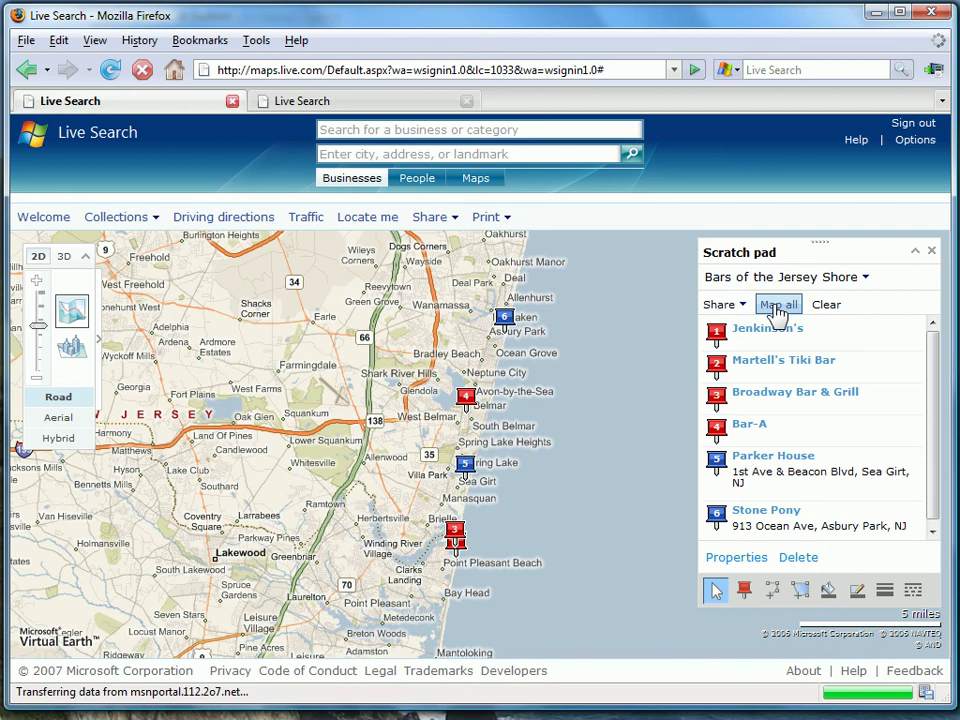
left_click(742, 307)
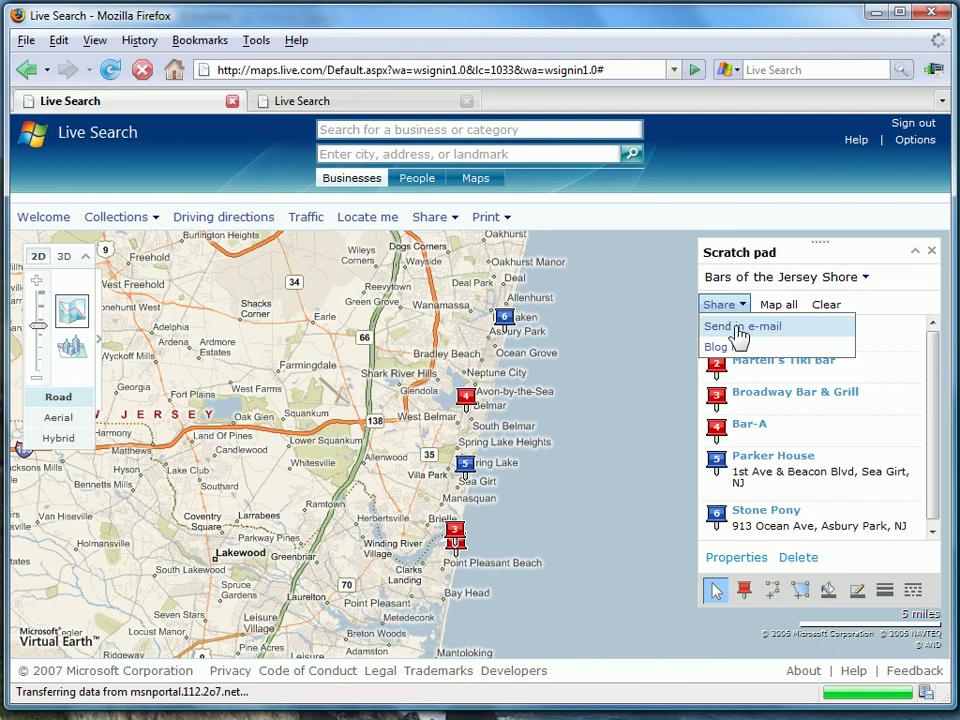
left_click(739, 327)
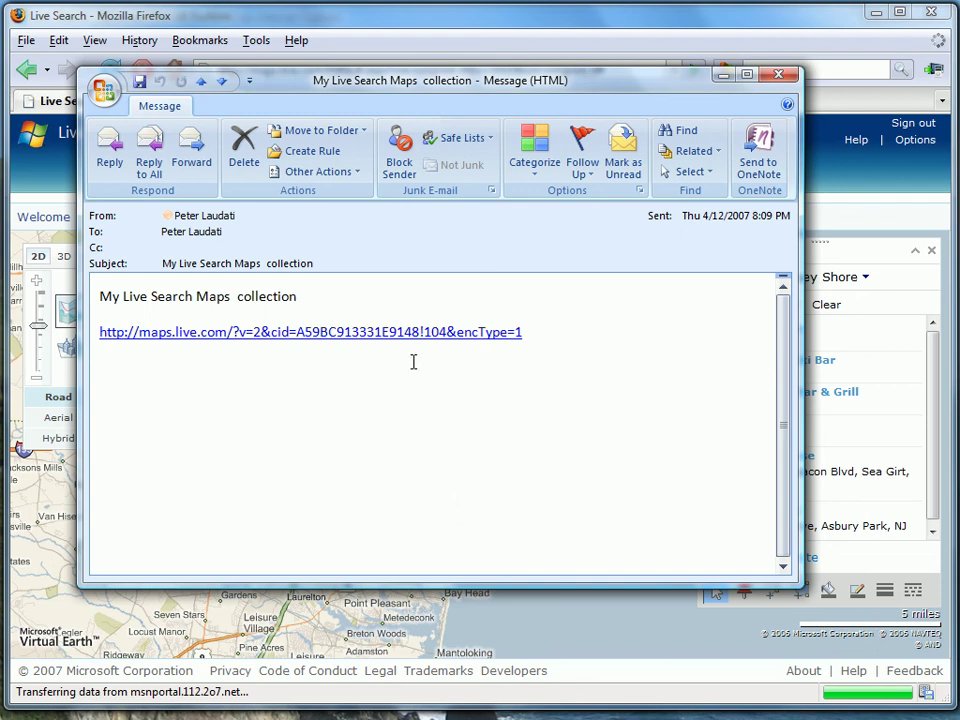
- Follow the maps.live.com collection link in the e-mail, then close the Outlook message
left_click(370, 348)
left_click(778, 77)
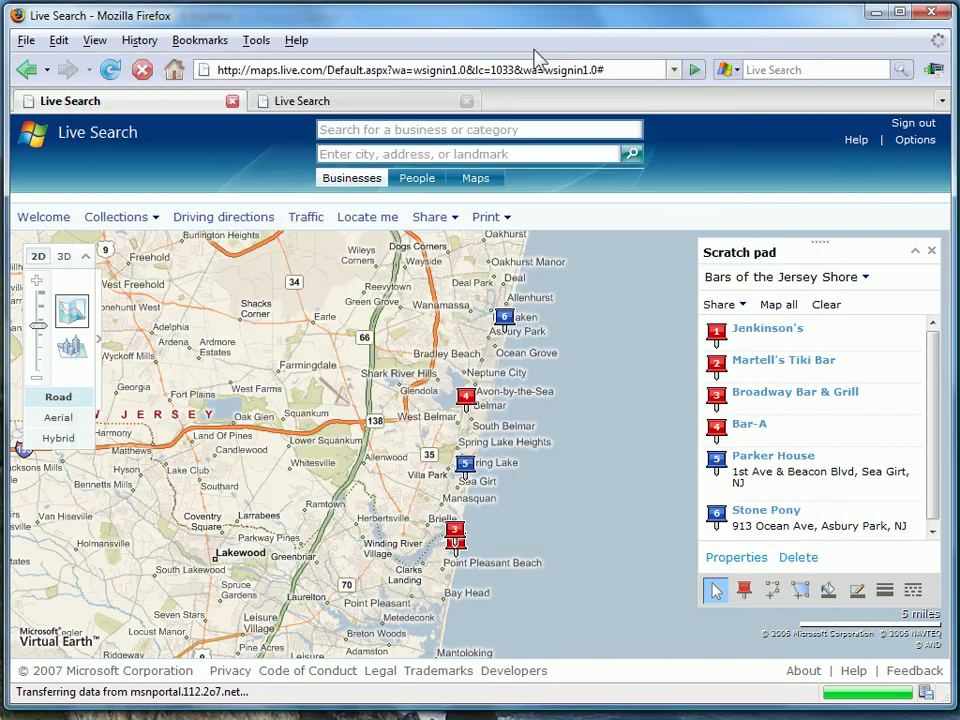
- In the second tab, reload the shared collection and zoom to street level around Jenkinson's
left_click(383, 103)
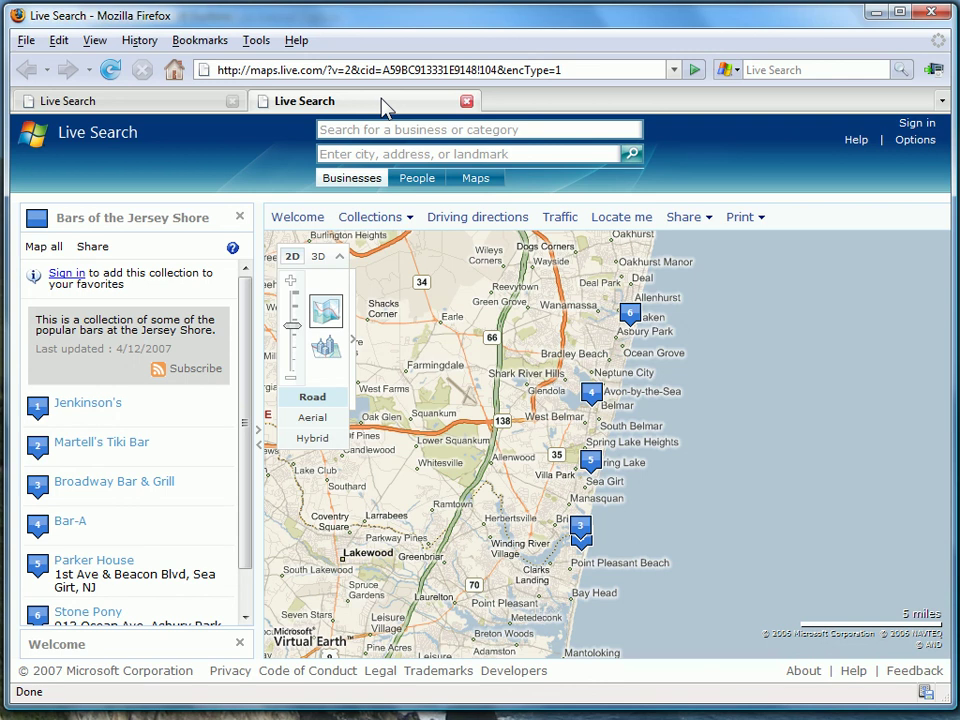
left_click(110, 70)
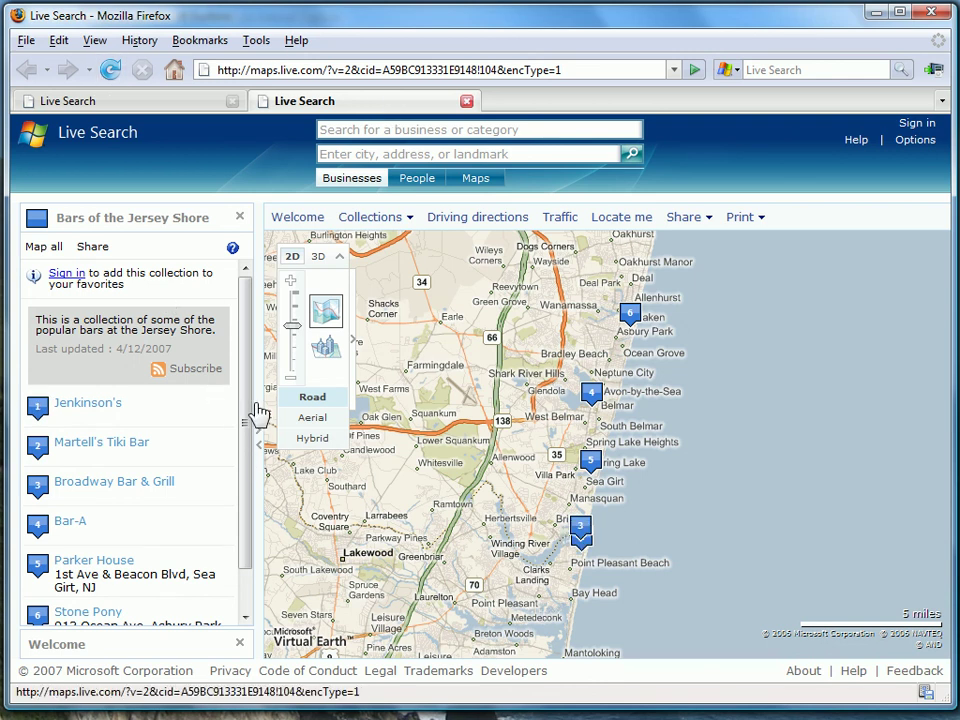
mouse_move(244, 399)
left_mouse_down()
mouse_move(242, 437)
mouse_move(246, 388)
left_mouse_up()
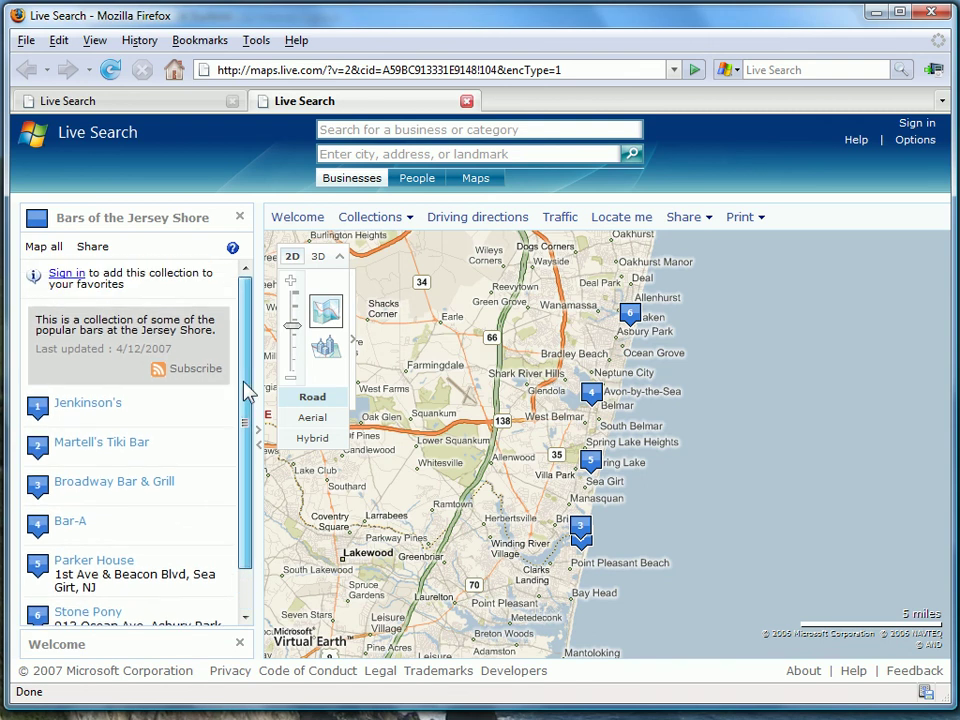
mouse_move(103, 413)
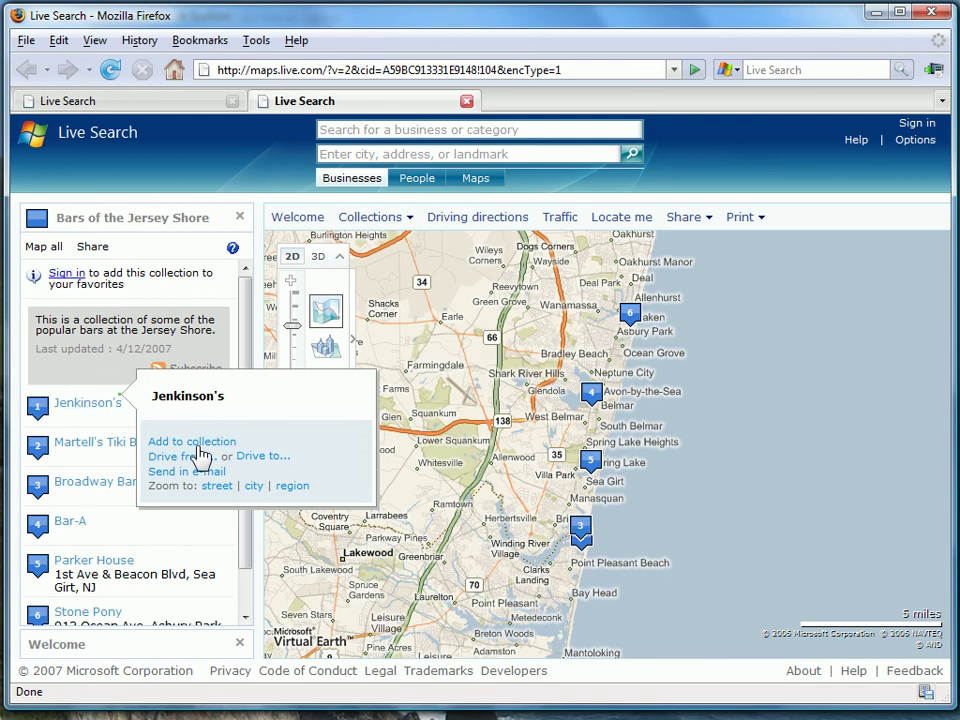
left_click(216, 487)
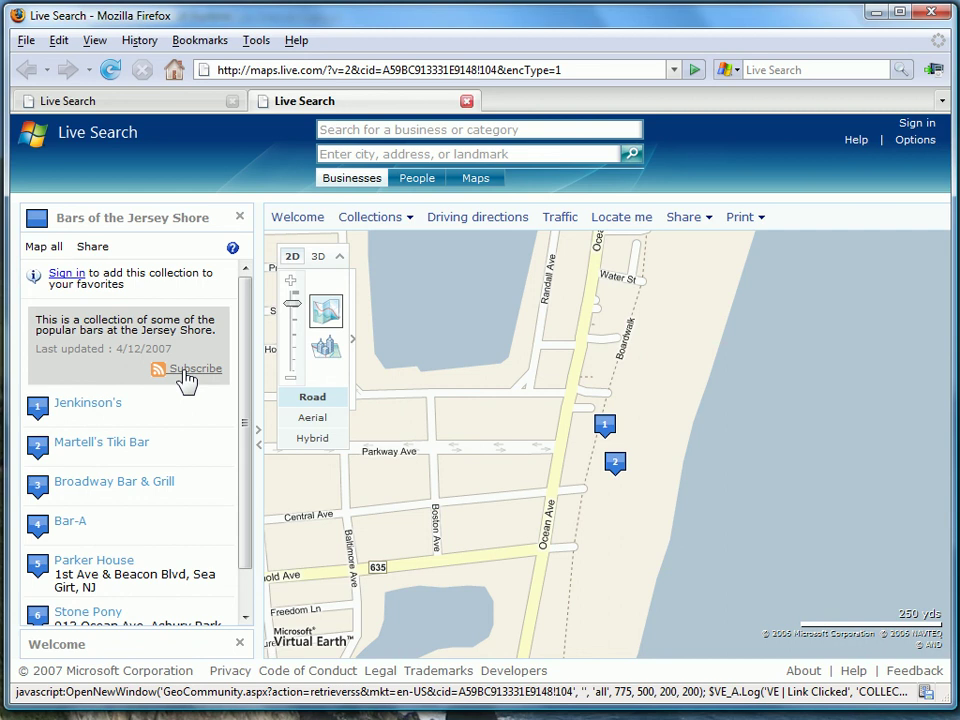
- Subscribe to the Bars of the Jersey Shore collection's feed from the sidebar
left_click(185, 372)
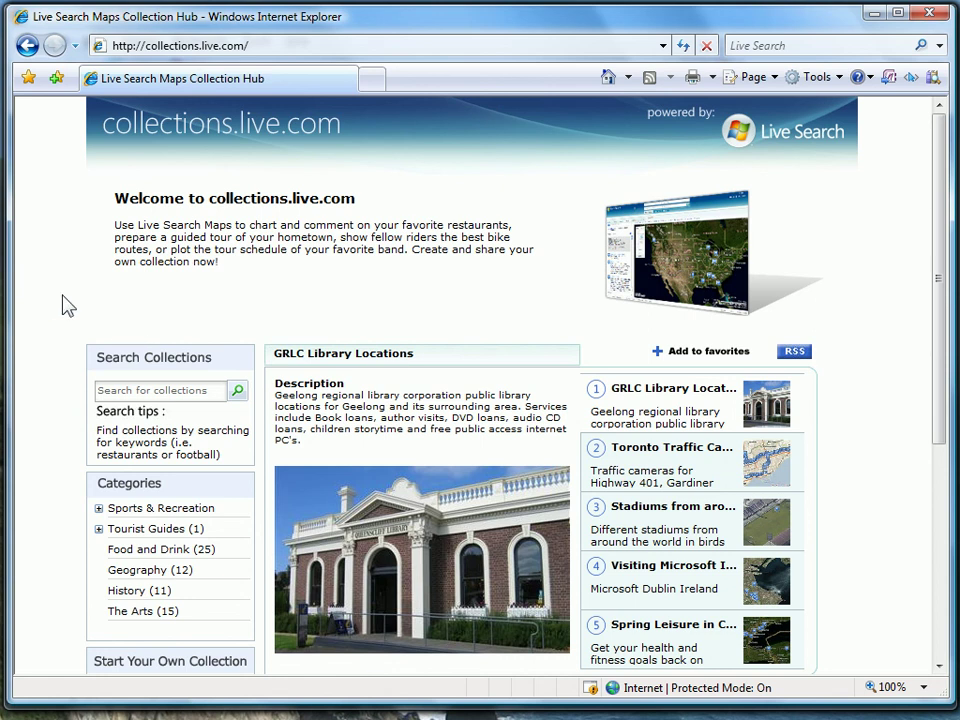
- Open the Tutorial under Start Your Own Collection on the collections.live.com hub
scroll(64, 302, "down", 3)
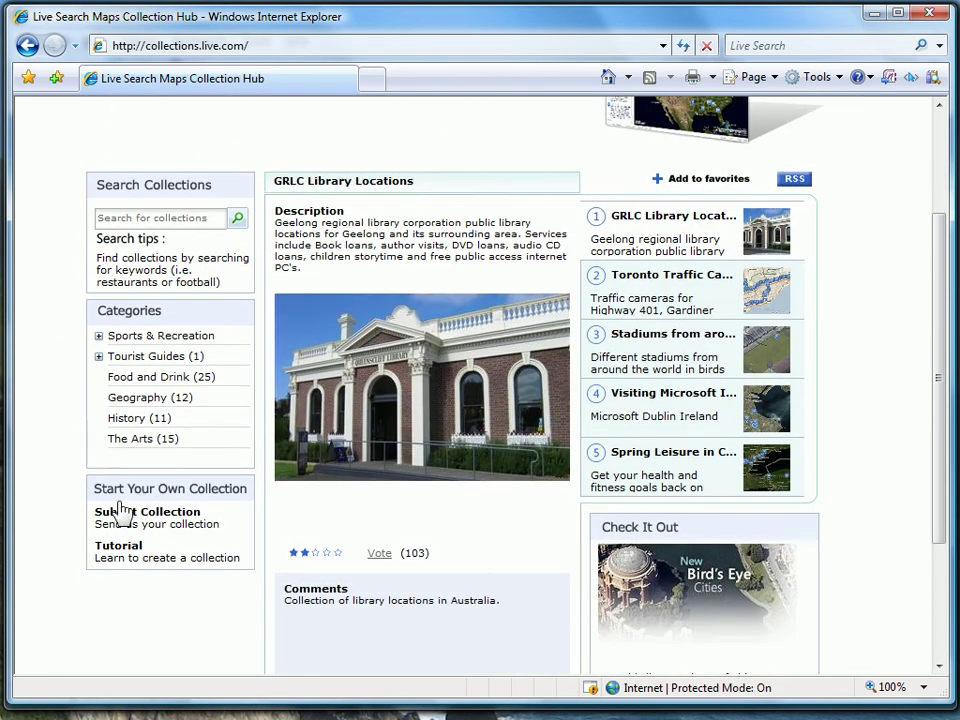
left_click(128, 562)
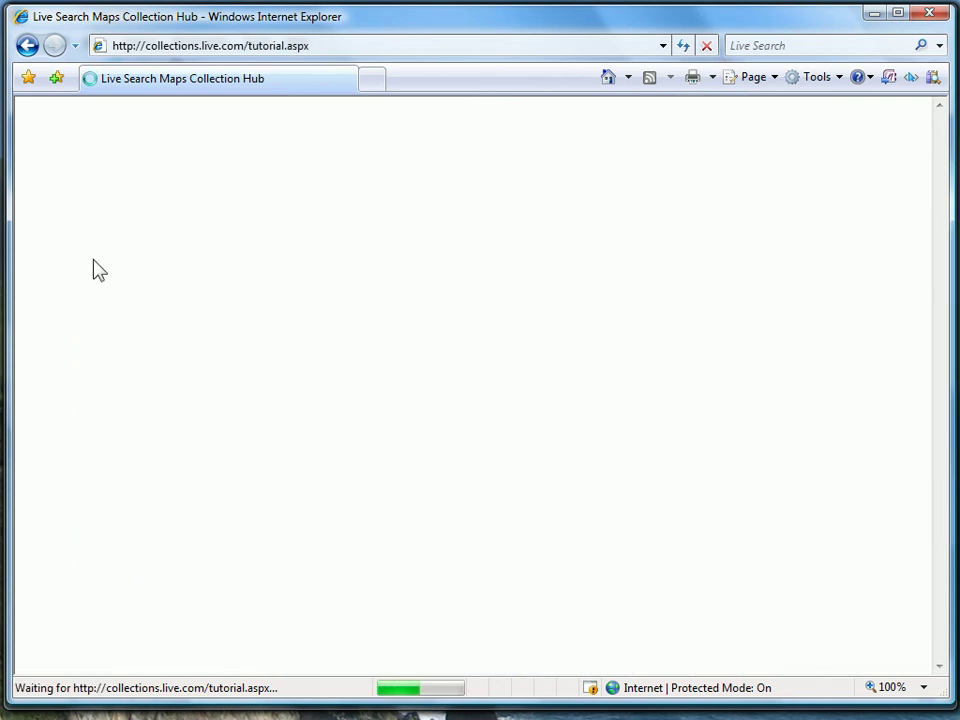